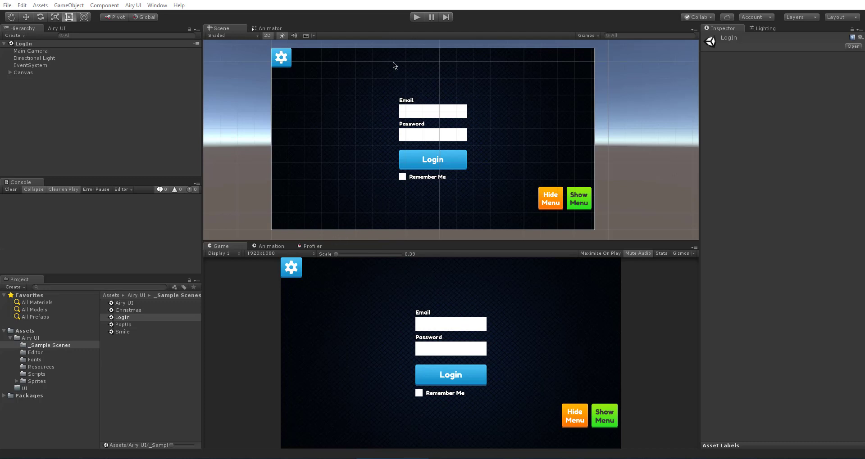
{"action": "left_click", "coordinate": [430, 17]}
{"action": "left_click", "coordinate": [416, 19]}
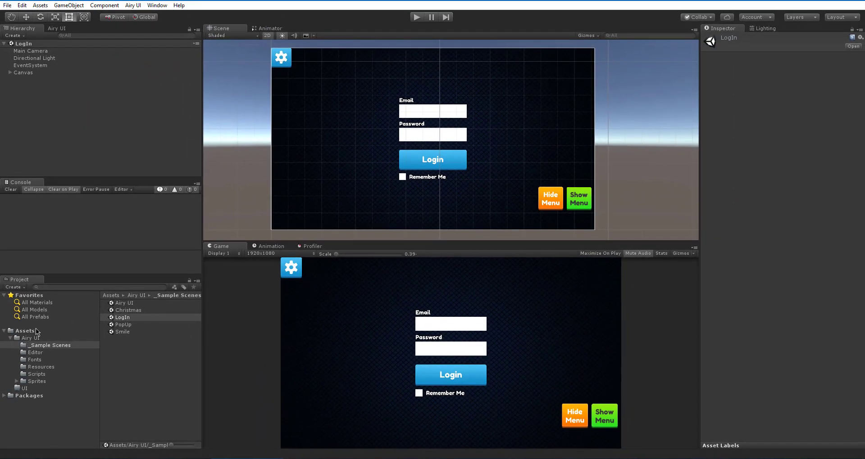
Step: Select the LogIn scene in the Assets folder and expand the Canvas object in the hierarchy
{"action": "left_click", "coordinate": [79, 330]}
{"action": "left_click", "coordinate": [116, 318]}
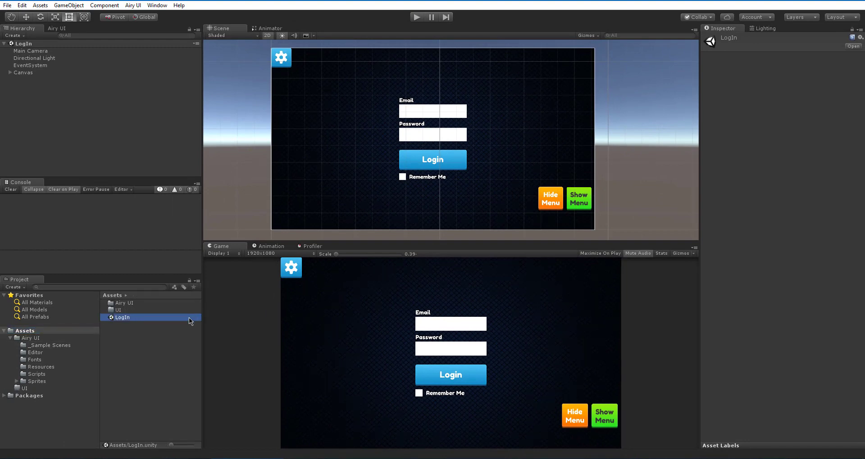
{"action": "left_click", "coordinate": [89, 72]}
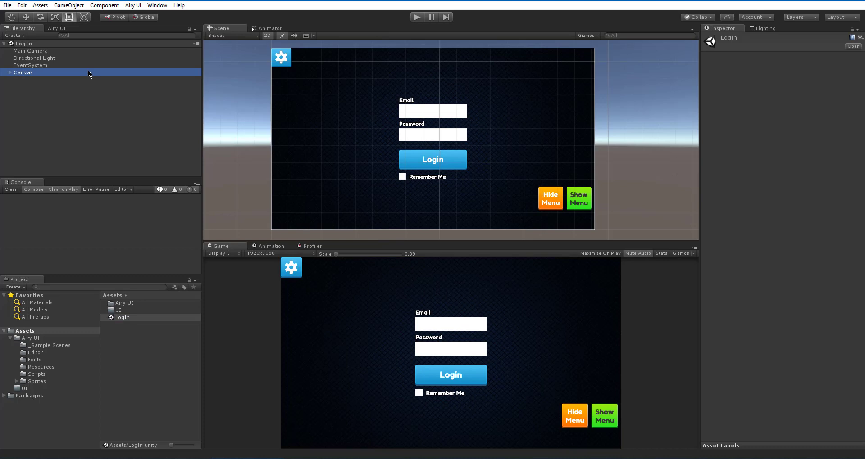
{"action": "key", "text": "Right"}
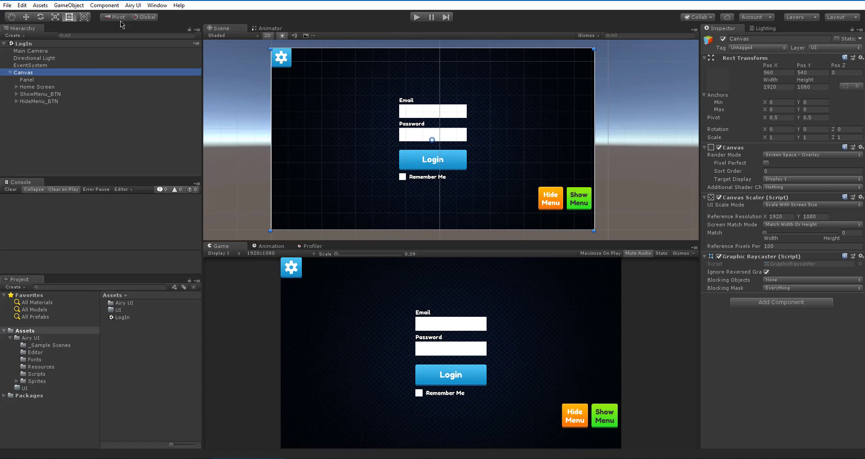
Step: Expand Home Screen under the Canvas, along with its Button_Settings and Panel_LogIn children
{"action": "left_click", "coordinate": [66, 88]}
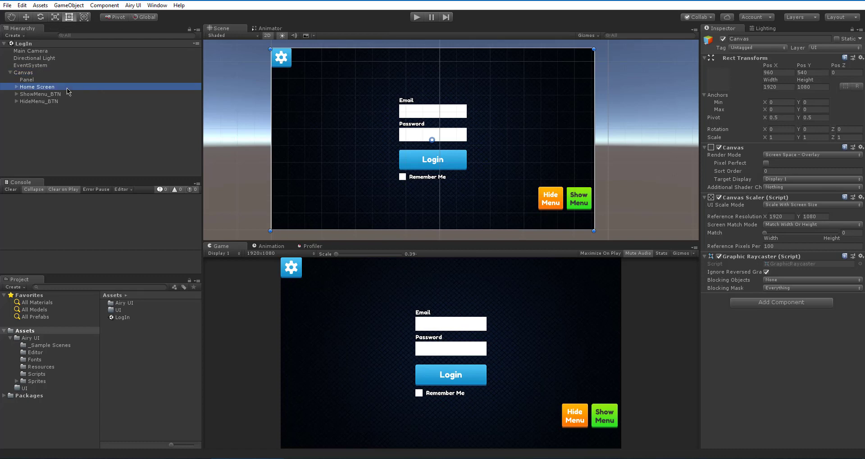
{"action": "scroll", "coordinate": [289, 86], "scroll_direction": "down", "scroll_amount": 2}
{"action": "middle_click_drag", "start_coordinate": [295, 88], "coordinate": [312, 105]}
{"action": "left_click", "coordinate": [65, 90]}
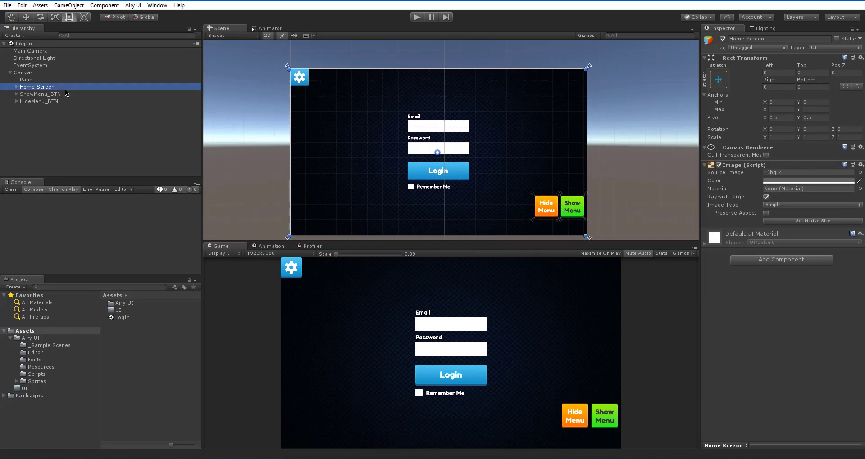
{"action": "left_click", "coordinate": [16, 87]}
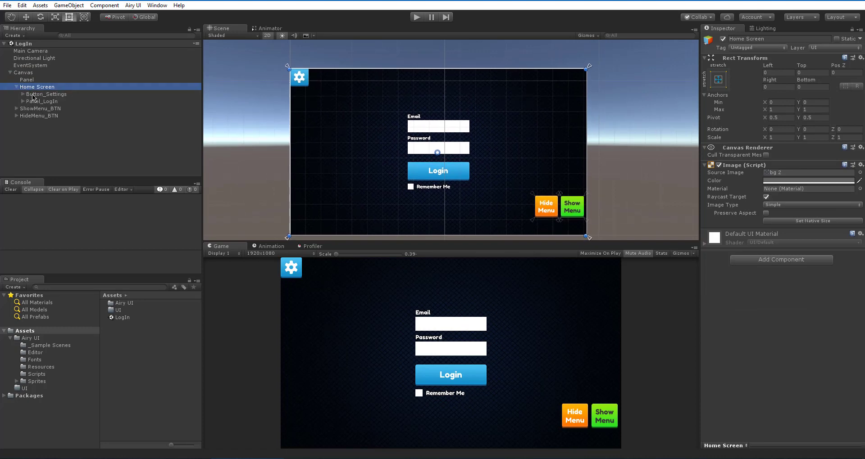
{"action": "left_click", "coordinate": [33, 96]}
{"action": "left_click", "coordinate": [22, 94]}
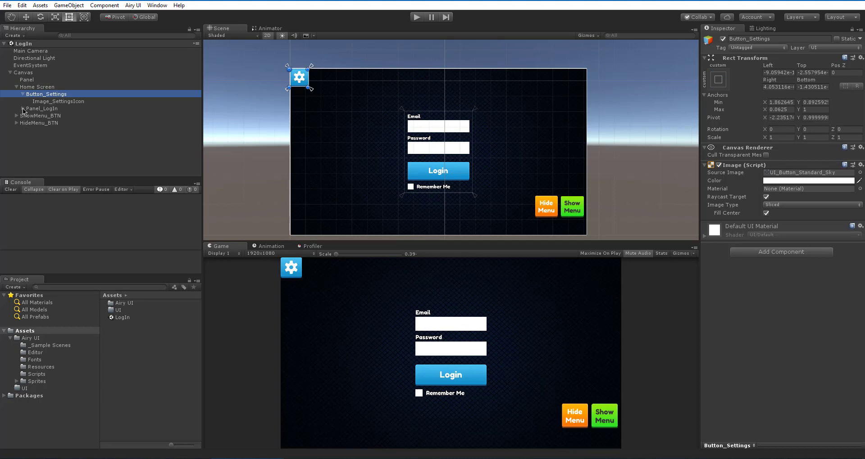
{"action": "left_click", "coordinate": [23, 108]}
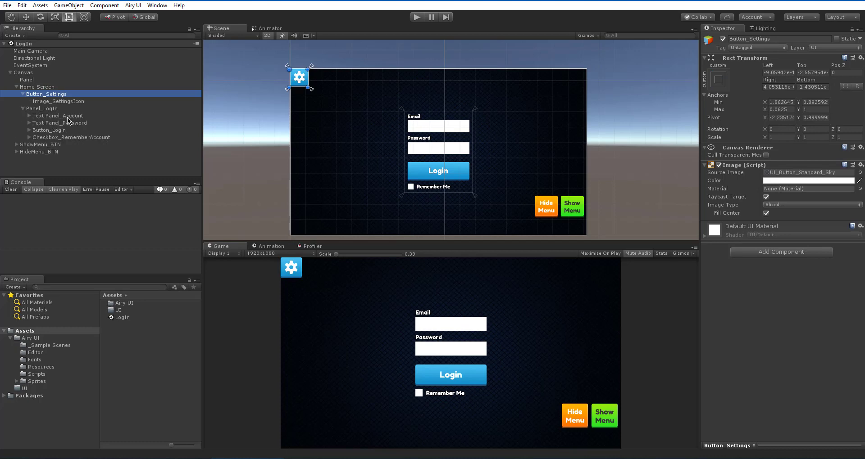
Step: Select Home Screen and open the Airy UI main editor, placing its window clear of the object hierarchy
{"action": "left_click", "coordinate": [74, 88]}
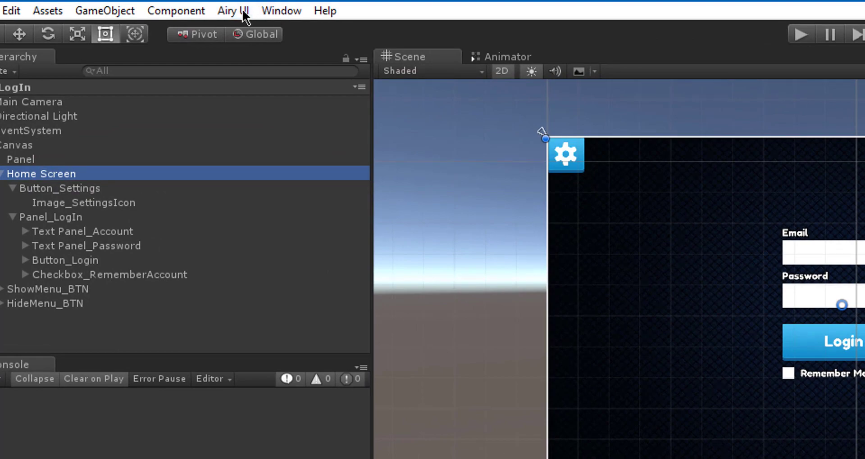
{"action": "left_click", "coordinate": [244, 13]}
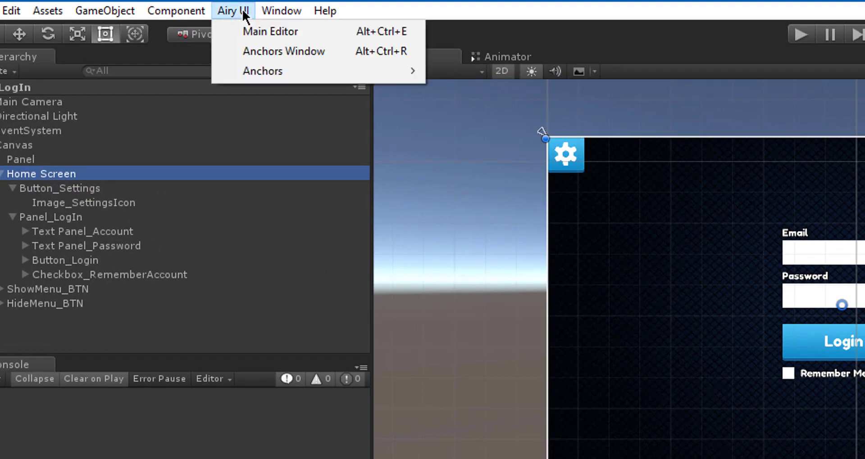
{"action": "left_click", "coordinate": [263, 31]}
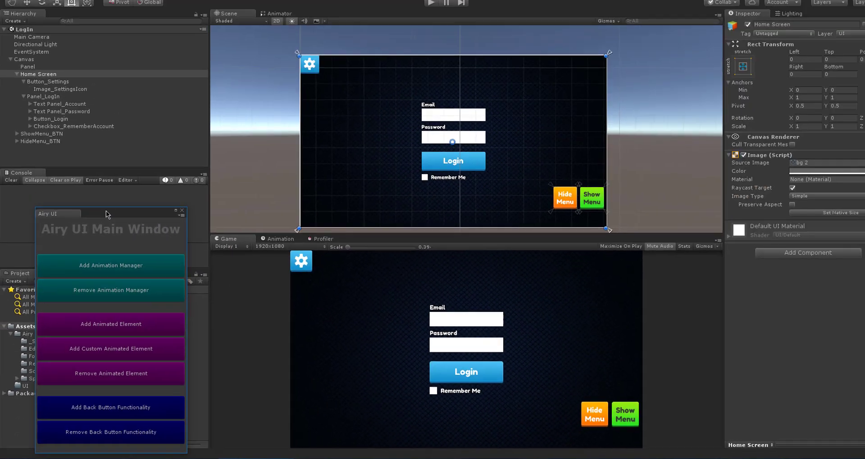
{"action": "left_click_drag", "start_coordinate": [106, 211], "coordinate": [200, 129]}
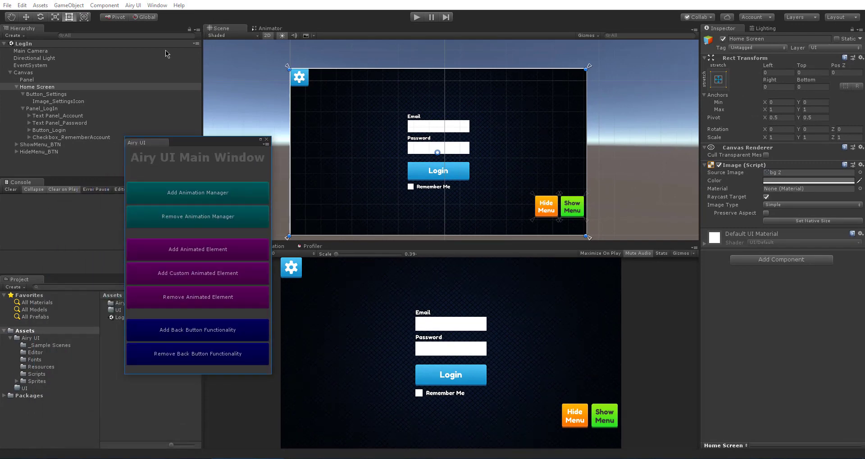
{"action": "left_click", "coordinate": [133, 5]}
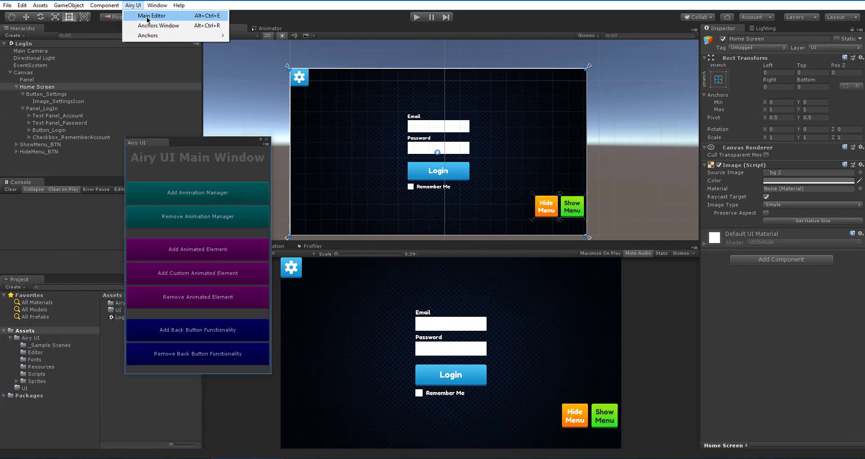
{"action": "left_click", "coordinate": [200, 147]}
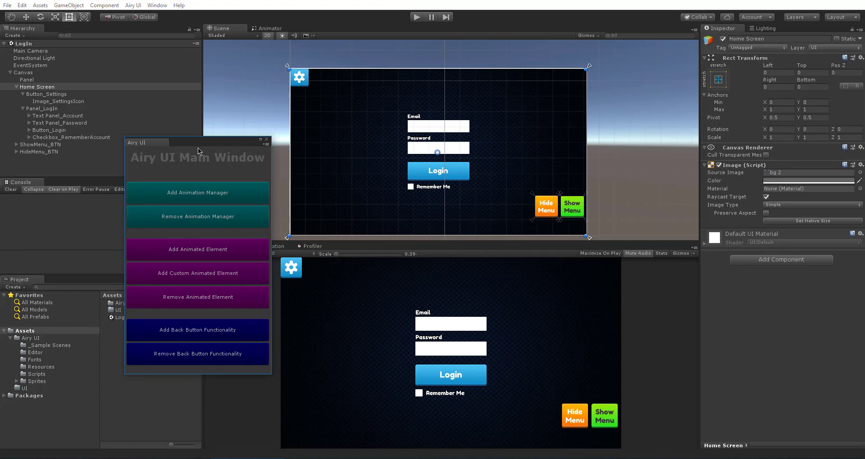
{"action": "left_click_drag", "start_coordinate": [190, 147], "coordinate": [211, 137]}
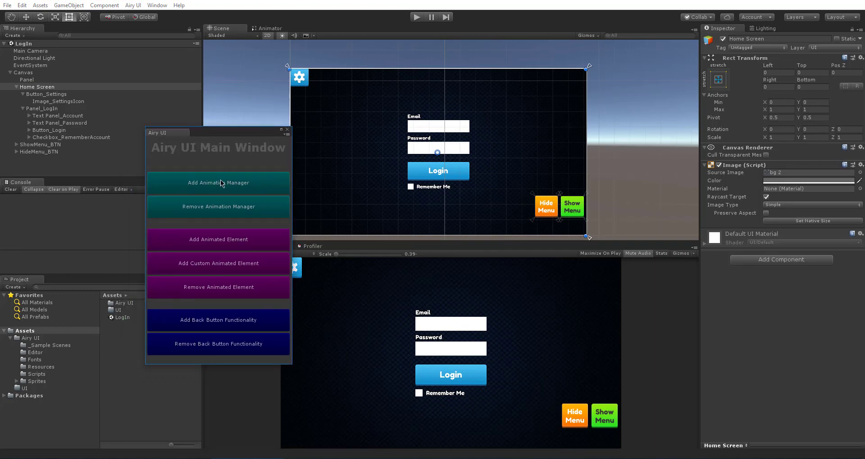
Step: Add an Animation Manager to Home Screen and move the Airy UI window over the Scene and Game views
{"action": "left_click", "coordinate": [188, 182]}
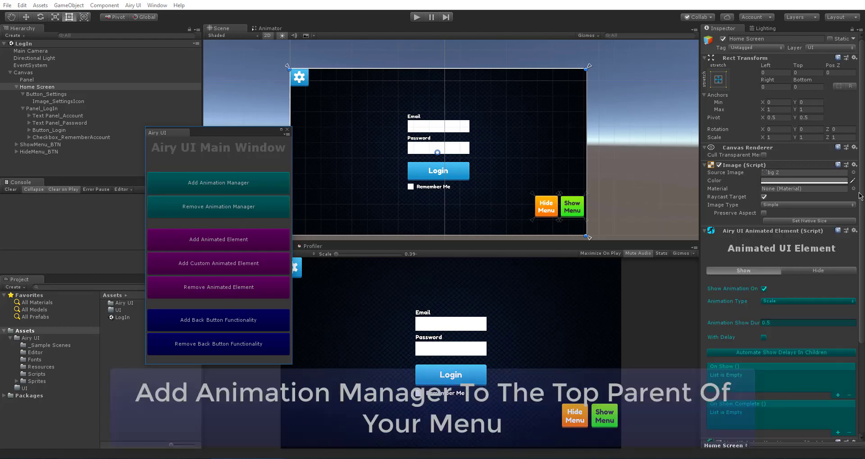
{"action": "scroll", "coordinate": [858, 197], "scroll_direction": "down", "scroll_amount": 5}
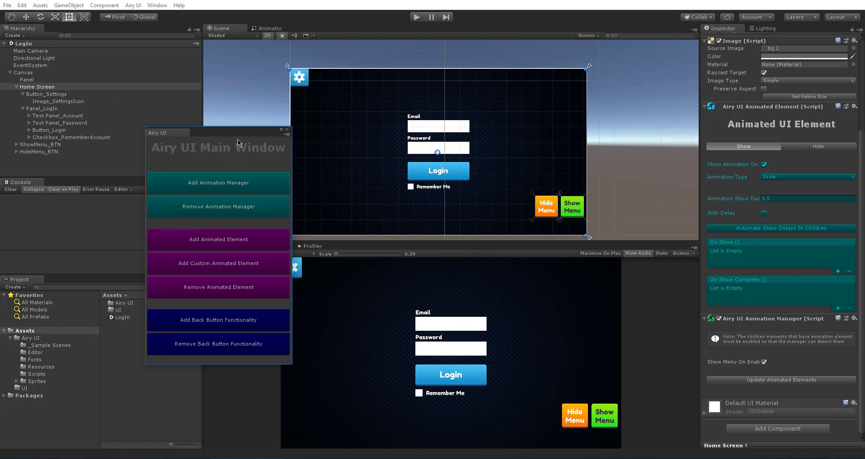
{"action": "left_click_drag", "start_coordinate": [252, 132], "coordinate": [325, 202]}
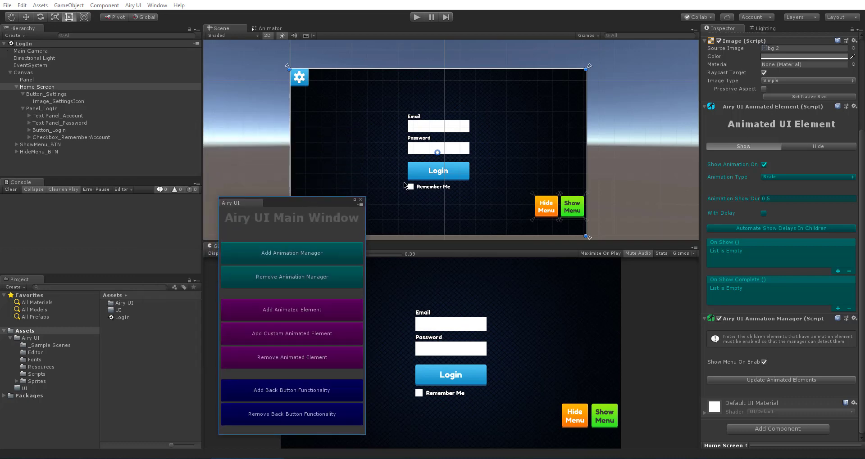
Step: Add an Animated Element component to Button_Settings and to Panel_LogIn
{"action": "left_click", "coordinate": [63, 108]}
{"action": "left_click", "coordinate": [69, 94]}
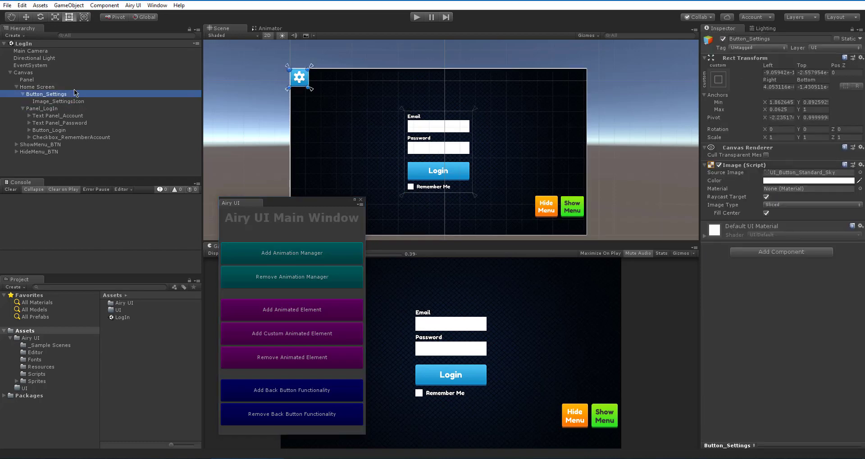
{"action": "left_click", "coordinate": [268, 311]}
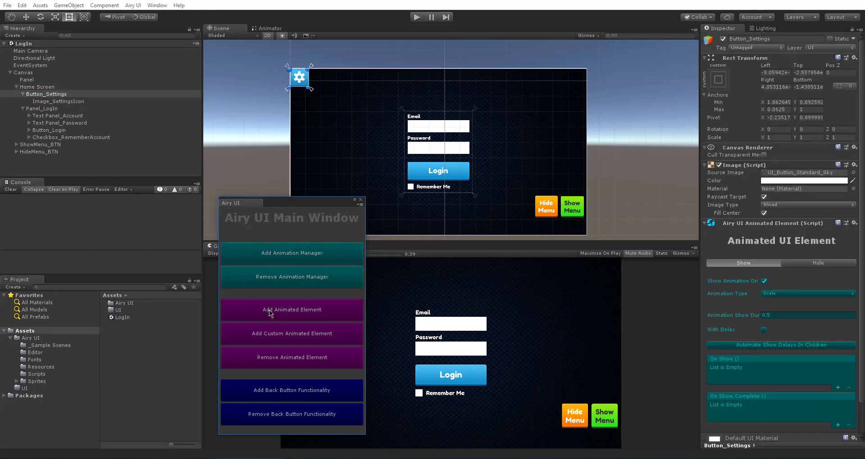
{"action": "left_click", "coordinate": [65, 102]}
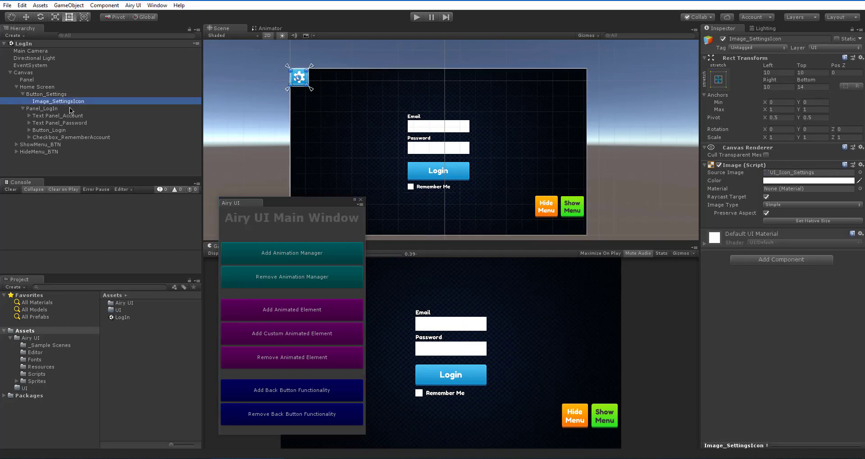
{"action": "left_click", "coordinate": [70, 109]}
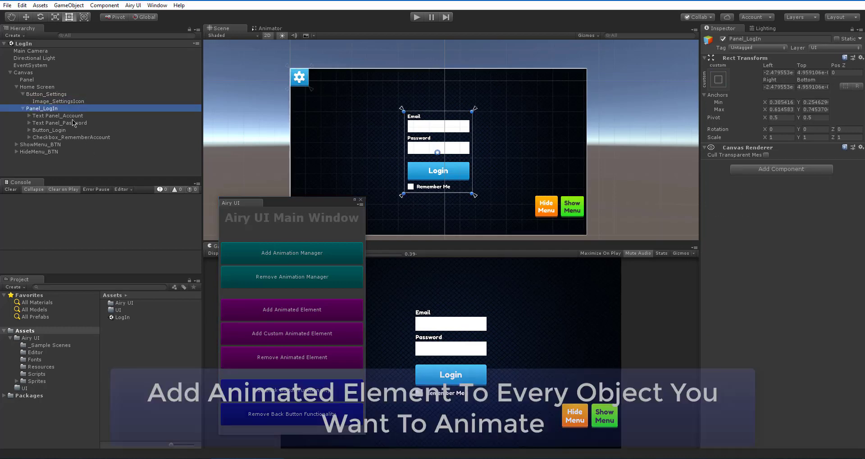
{"action": "left_click", "coordinate": [254, 310]}
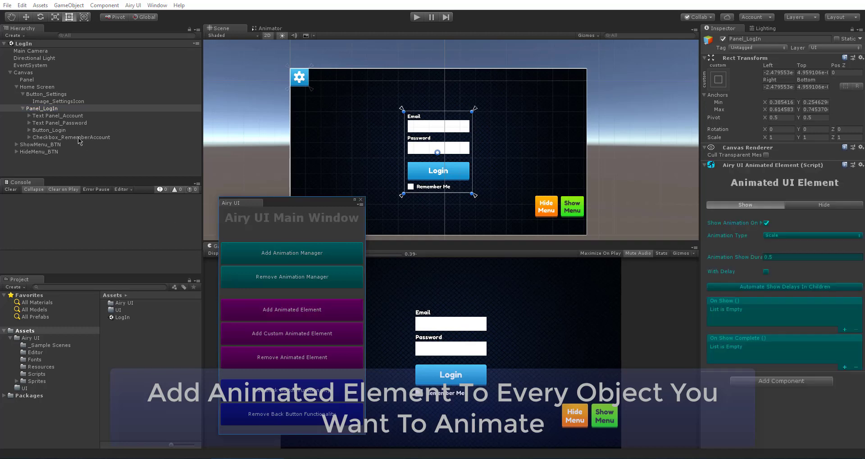
Step: Add an Animated Element component to Text Panel_Account, Text Panel_Password, Checkbox_RememberAccount and Button_Login
{"action": "left_click", "coordinate": [80, 116]}
{"action": "left_click", "coordinate": [263, 310]}
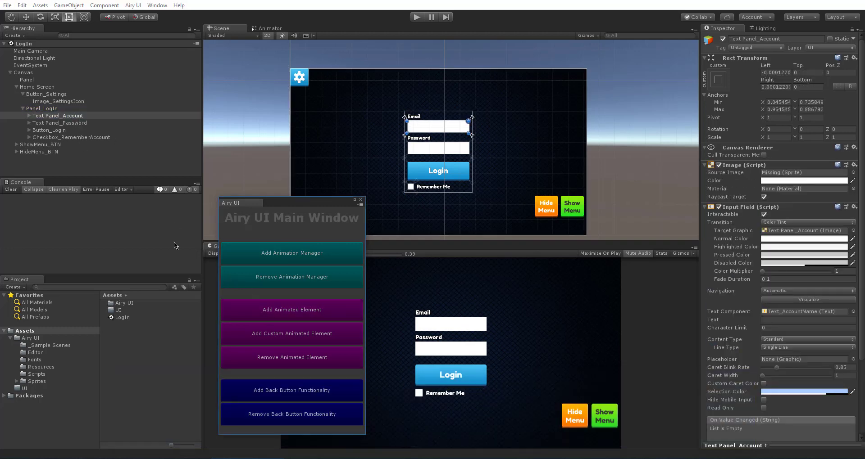
{"action": "left_click", "coordinate": [76, 123]}
{"action": "left_click", "coordinate": [261, 314]}
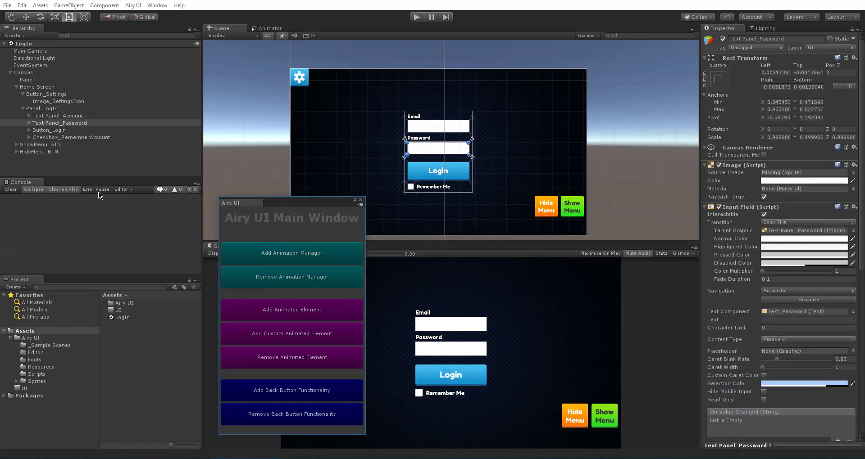
{"action": "left_click", "coordinate": [76, 137]}
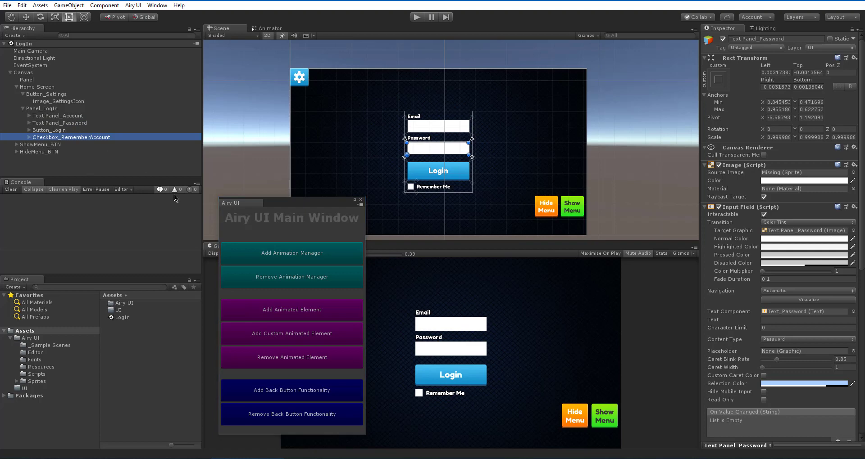
{"action": "left_click", "coordinate": [306, 316]}
{"action": "left_click", "coordinate": [92, 131]}
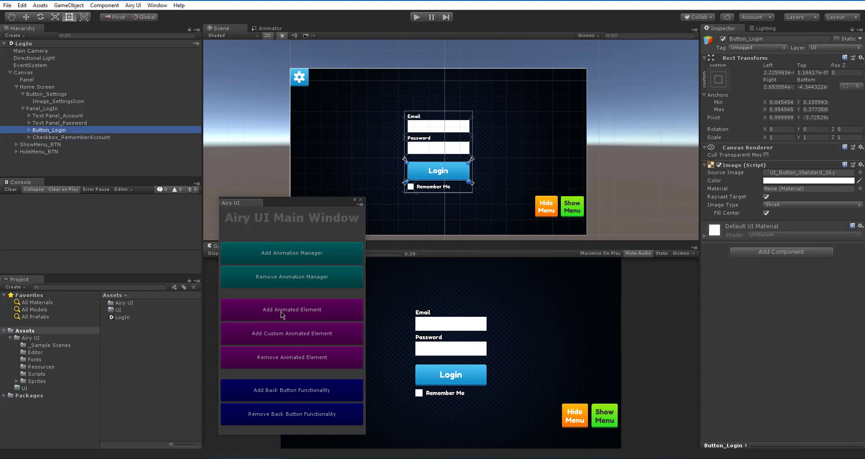
{"action": "left_click", "coordinate": [284, 311]}
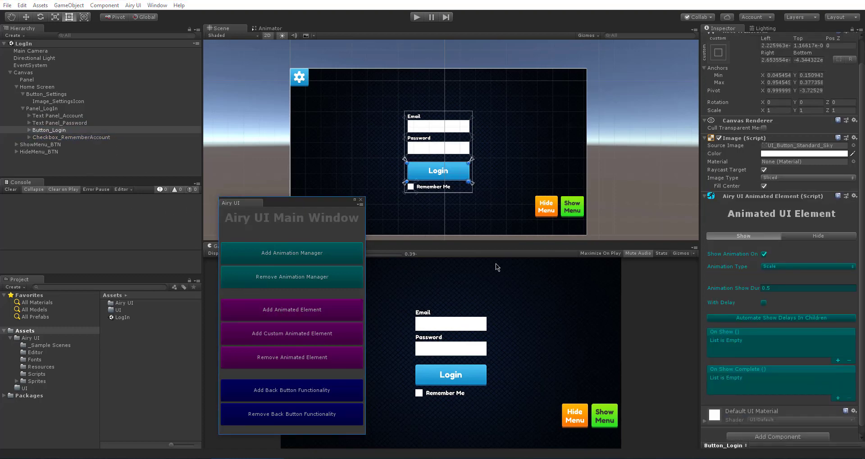
Step: Select Button_Settings and collapse its children in the object hierarchy
{"action": "left_click", "coordinate": [59, 103]}
{"action": "left_click", "coordinate": [68, 95]}
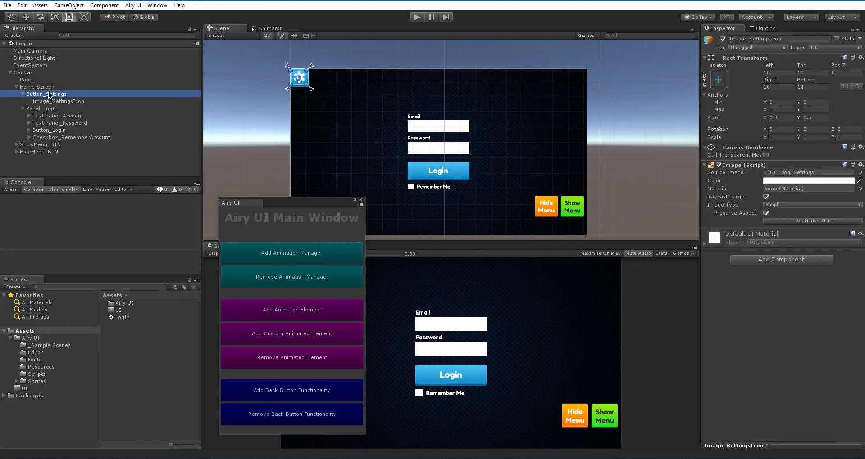
{"action": "left_click", "coordinate": [23, 95]}
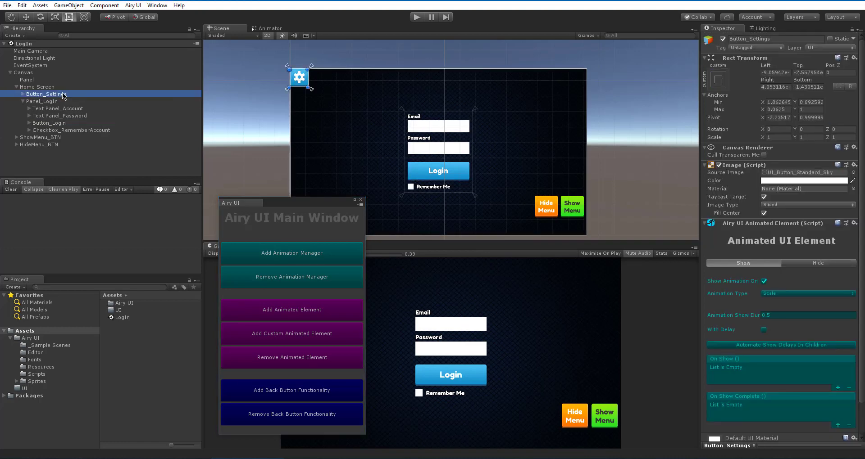
{"action": "scroll", "coordinate": [315, 81], "scroll_direction": "up", "scroll_amount": 5}
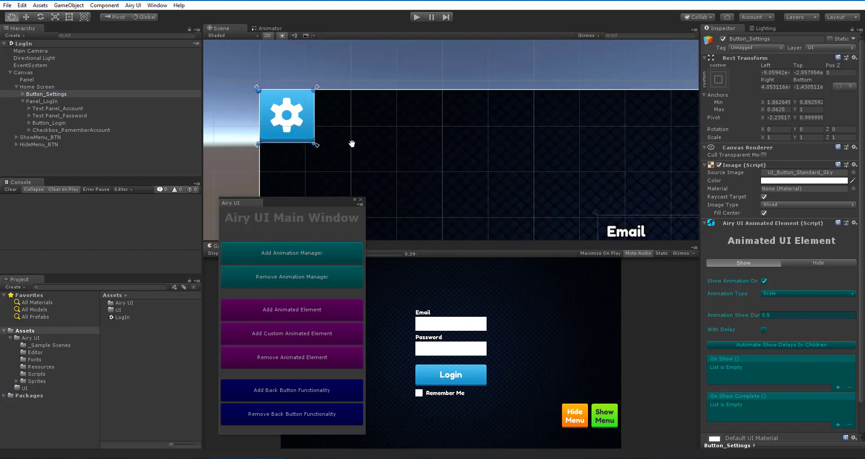
{"action": "middle_click_drag", "start_coordinate": [351, 143], "coordinate": [354, 146]}
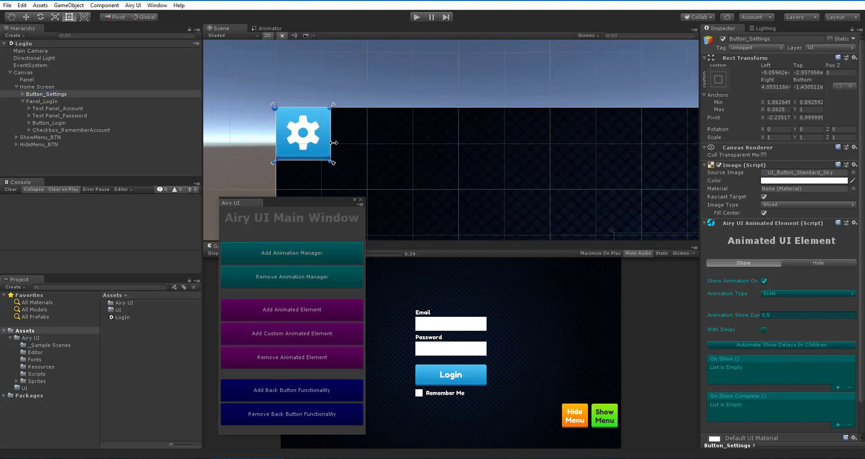
Step: Try rotating Button_Settings about its upper-left pivot to about 64 degrees on Z and back, and undo both rotations
{"action": "key", "text": "w"}
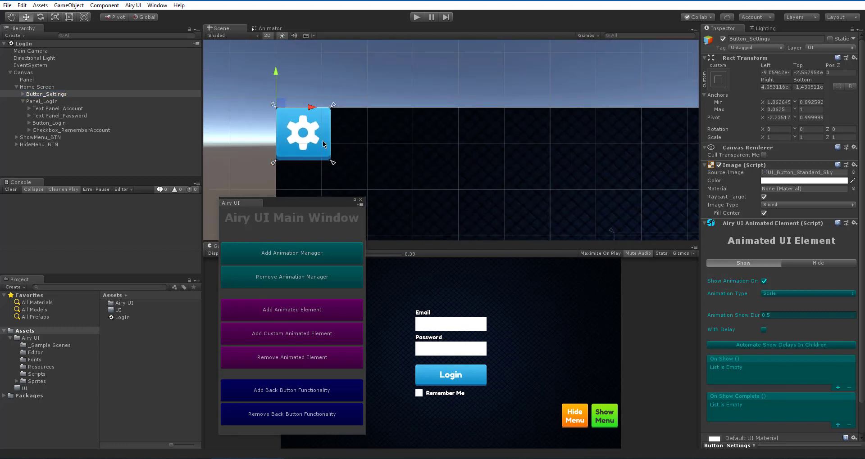
{"action": "key", "text": "e"}
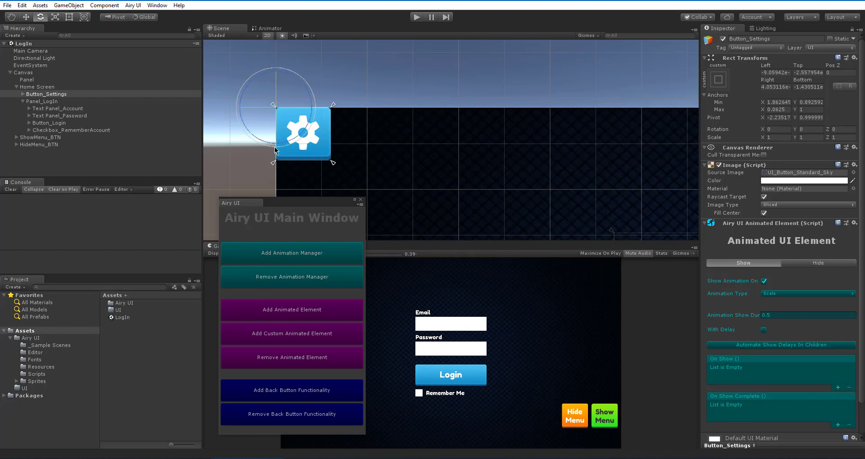
{"action": "left_click_drag", "start_coordinate": [285, 147], "coordinate": [338, 73]}
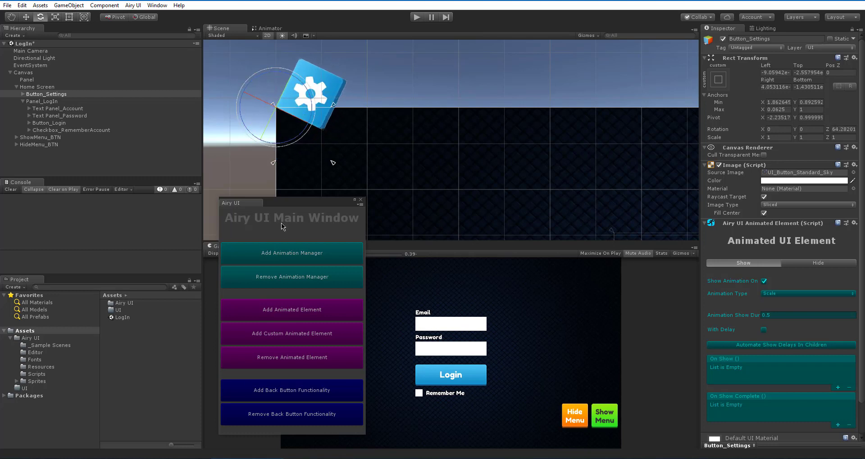
{"action": "left_click_drag", "start_coordinate": [284, 150], "coordinate": [213, 172]}
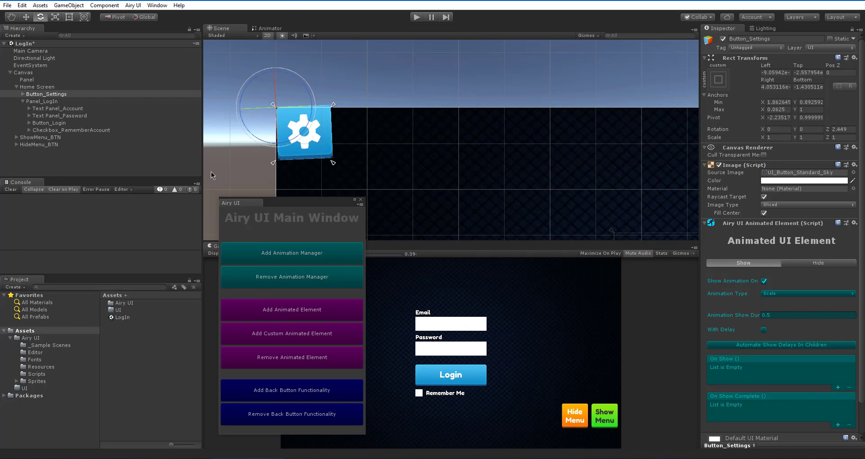
{"action": "key", "text": "ctrl+z"}
{"action": "key", "text": "ctrl+z"}
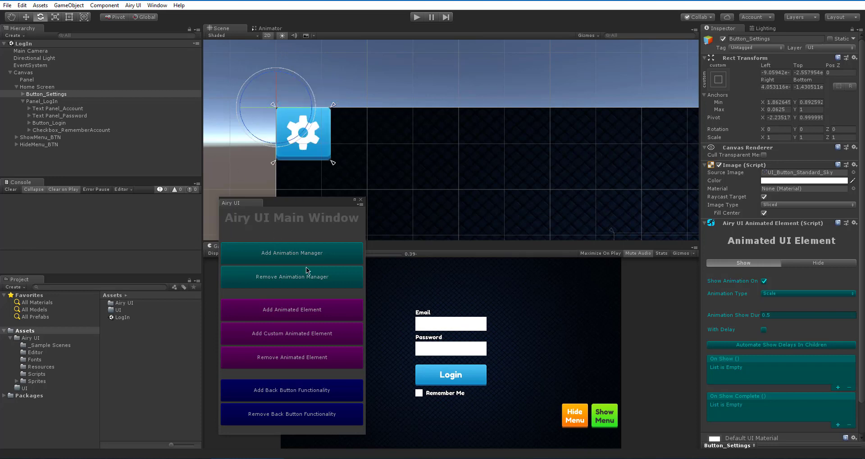
Step: Set the show animation type of Button_Settings to Rotate
{"action": "scroll", "coordinate": [838, 284], "scroll_direction": "down", "scroll_amount": 2}
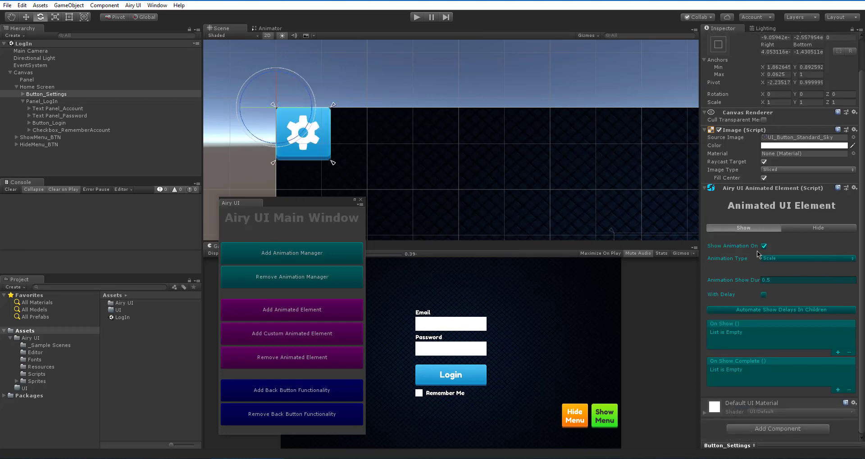
{"action": "key", "text": "t"}
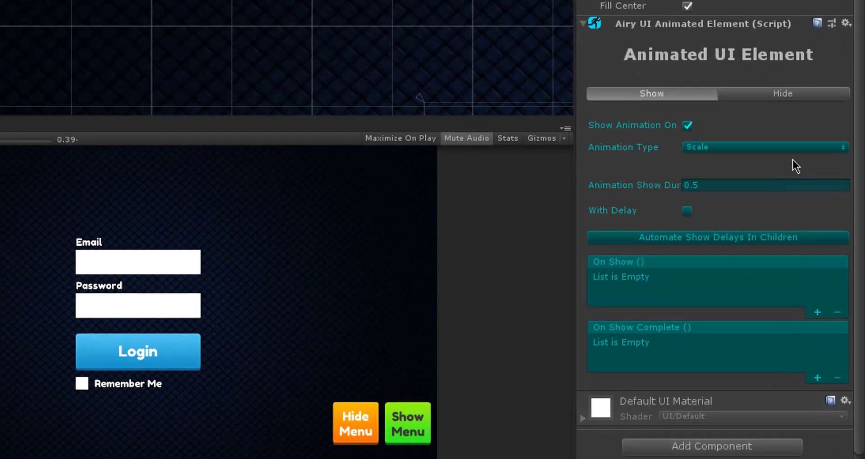
{"action": "left_click", "coordinate": [823, 260]}
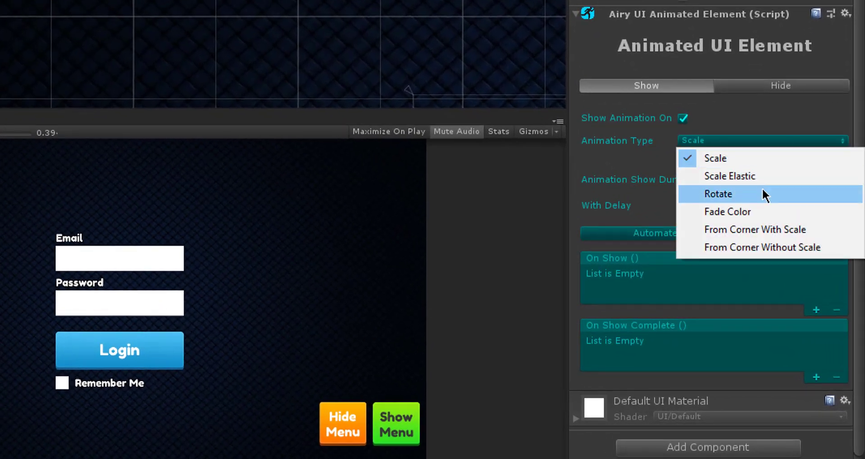
{"action": "left_click", "coordinate": [761, 193]}
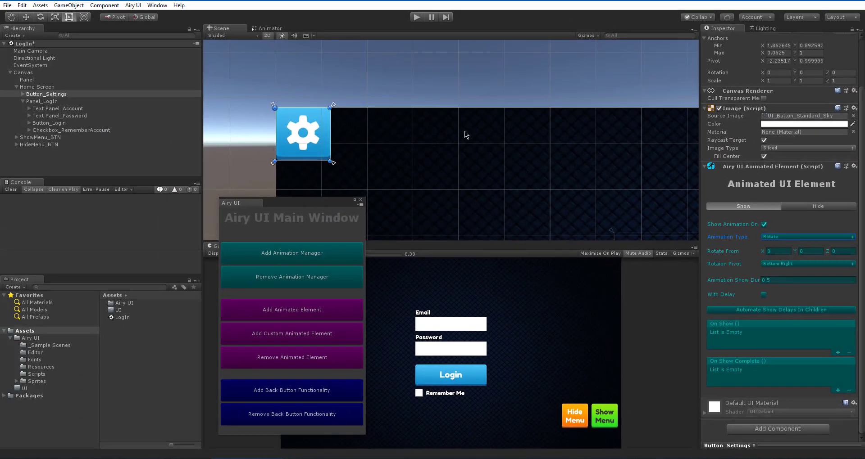
Step: Try a rotation of Button_Settings in the scene and set its show animation's Rotate From Z value to 90
{"action": "key", "text": "w"}
{"action": "key", "text": "e"}
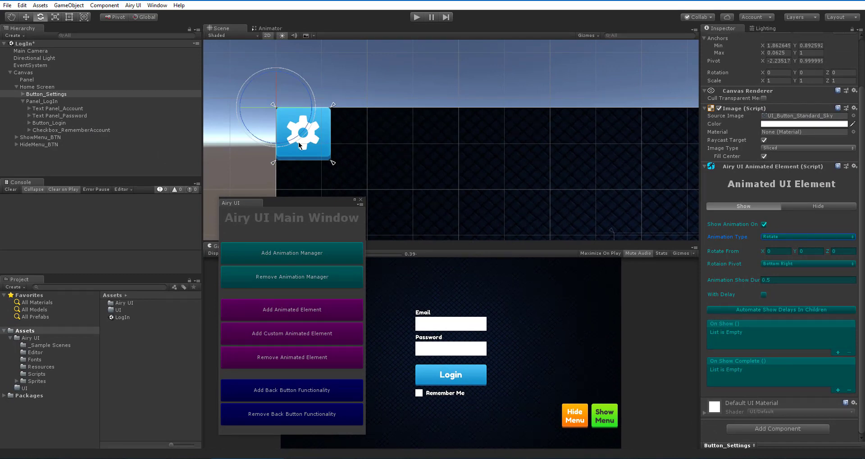
{"action": "left_click_drag", "start_coordinate": [288, 142], "coordinate": [375, 61]}
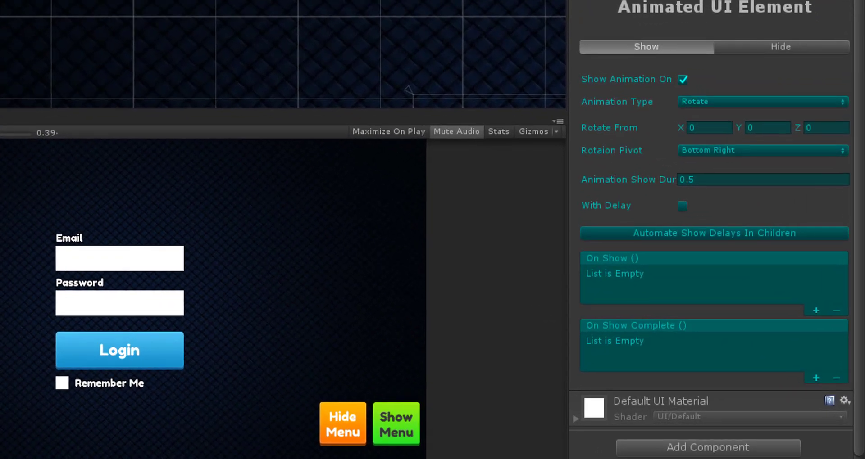
{"action": "left_click", "coordinate": [812, 127]}
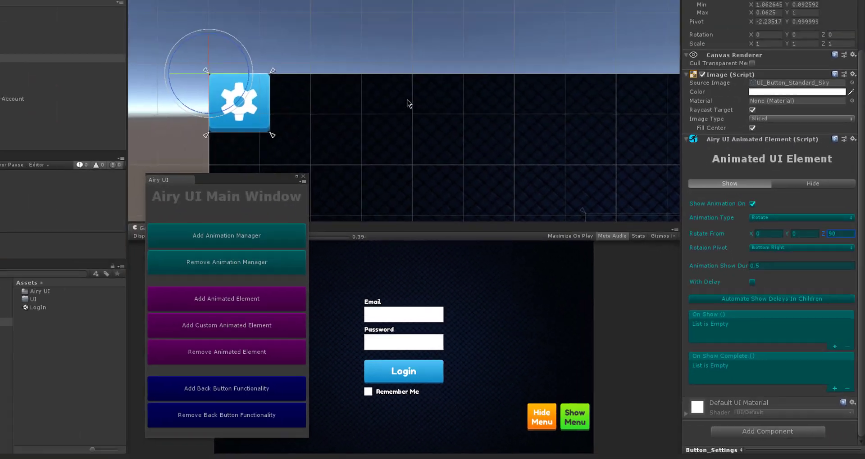
Step: Move the pivot of Button_Settings to its centre, try rotating it about 64 degrees on Z, and undo the rotation
{"action": "key", "text": "t"}
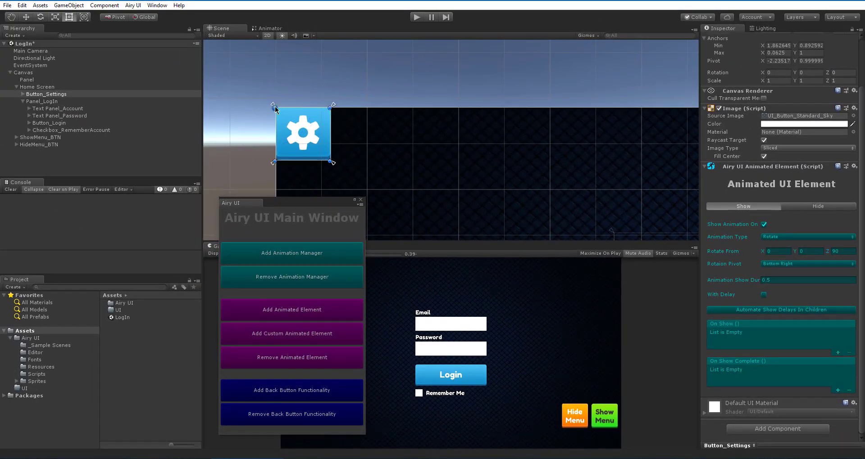
{"action": "left_click_drag", "start_coordinate": [274, 106], "coordinate": [303, 133]}
{"action": "key", "text": "e"}
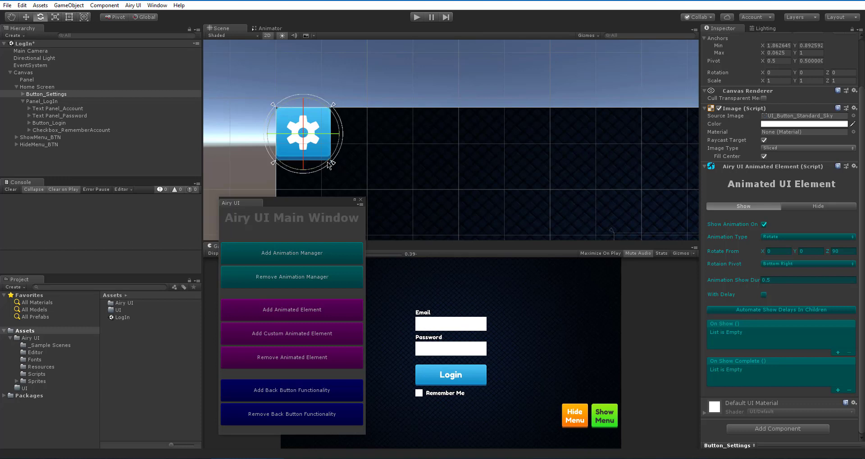
{"action": "left_click_drag", "start_coordinate": [330, 165], "coordinate": [360, 82]}
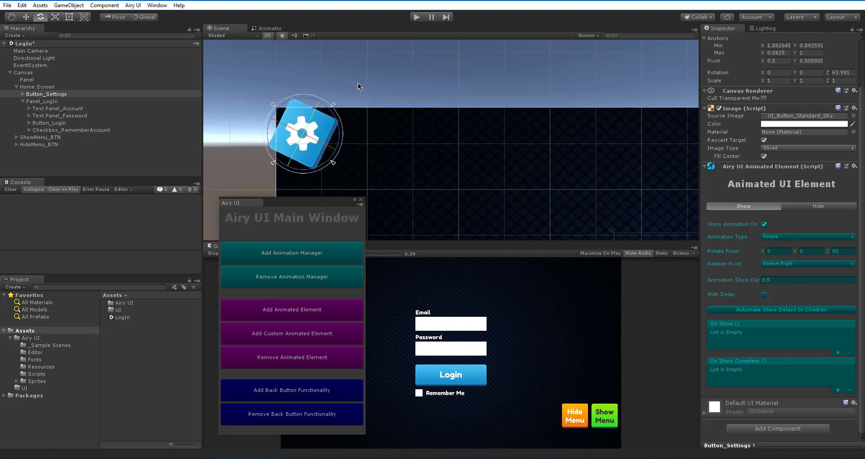
{"action": "key", "text": "ctrl+z"}
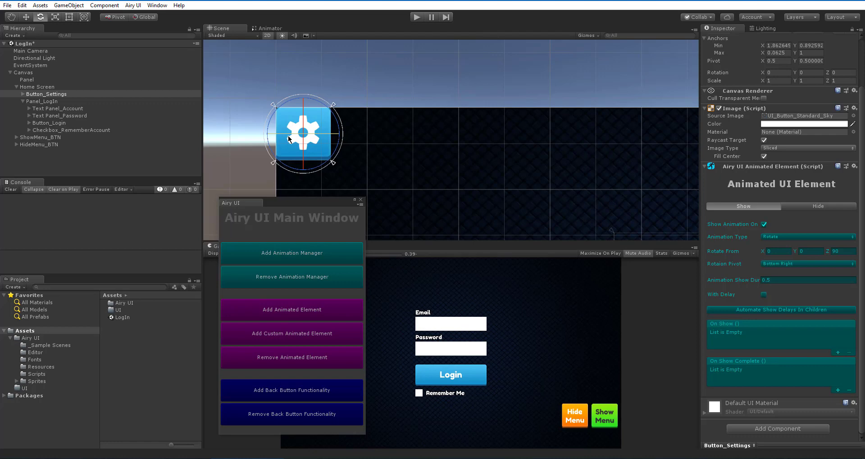
Step: Set the rotation pivot of the Button_Settings show animation to Top Left
{"action": "key", "text": "t"}
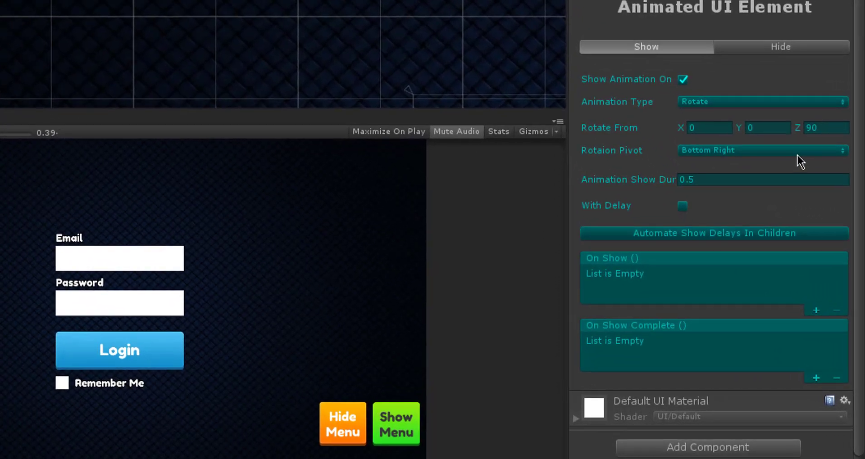
{"action": "left_click", "coordinate": [797, 154]}
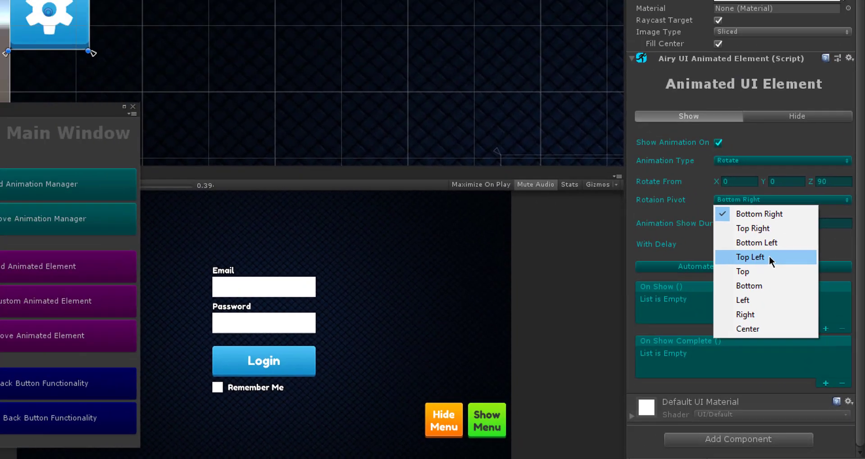
{"action": "left_click", "coordinate": [743, 221]}
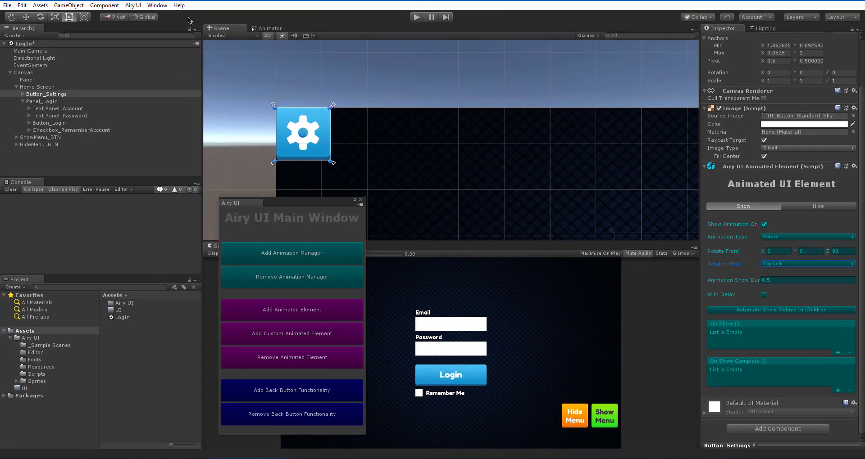
Step: Move the pivot of Button_Settings from its centre back to its upper-left corner in the scene
{"action": "scroll", "coordinate": [758, 112], "scroll_direction": "up", "scroll_amount": 3}
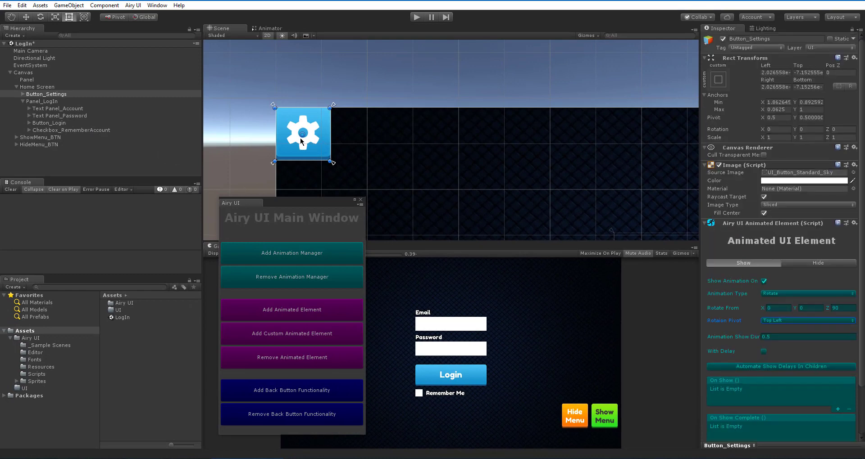
{"action": "left_click_drag", "start_coordinate": [303, 133], "coordinate": [275, 108]}
{"action": "scroll", "coordinate": [500, 166], "scroll_direction": "down", "scroll_amount": 4}
{"action": "middle_click_drag", "start_coordinate": [494, 158], "coordinate": [459, 87]}
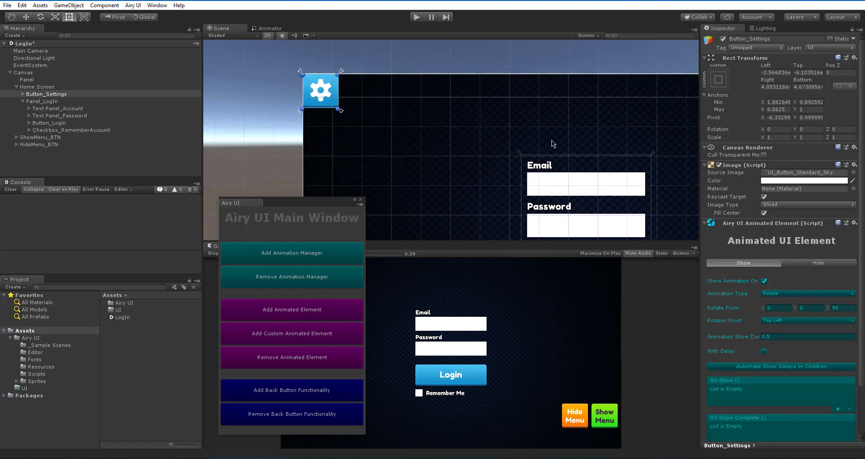
Step: Set the hide animation of Button_Settings to Rotate with a Rotate To Z value of 90 and rotation pivot Top Left
{"action": "scroll", "coordinate": [827, 259], "scroll_direction": "down", "scroll_amount": 3}
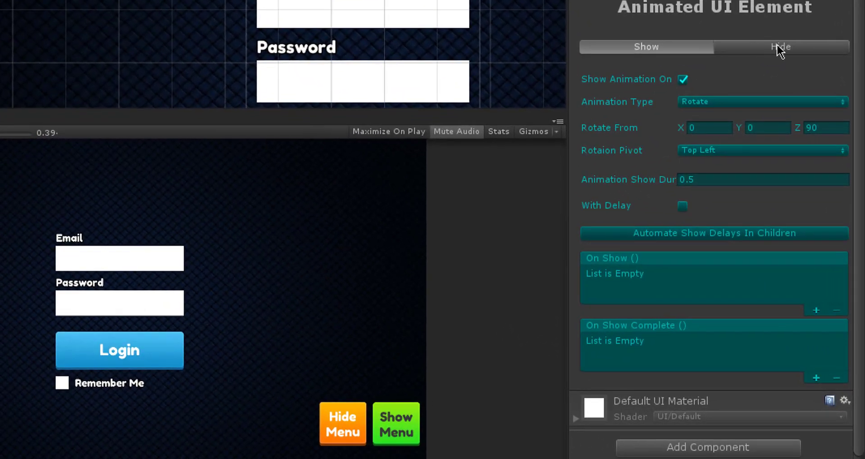
{"action": "left_click", "coordinate": [780, 47]}
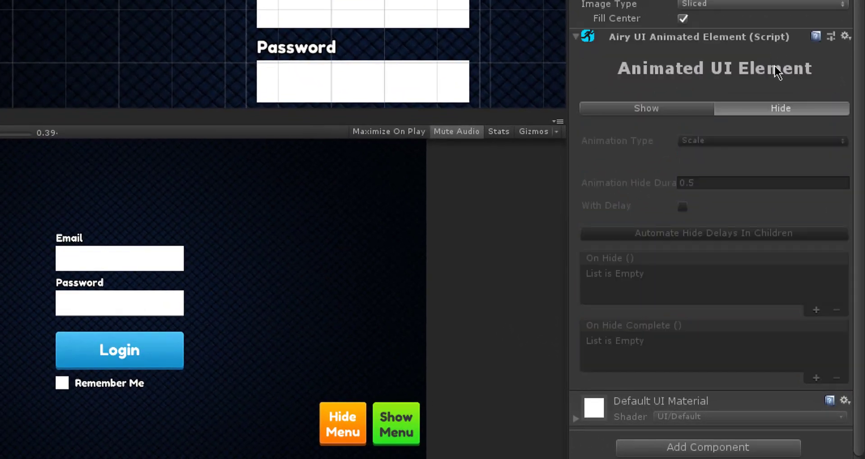
{"action": "left_click", "coordinate": [713, 142]}
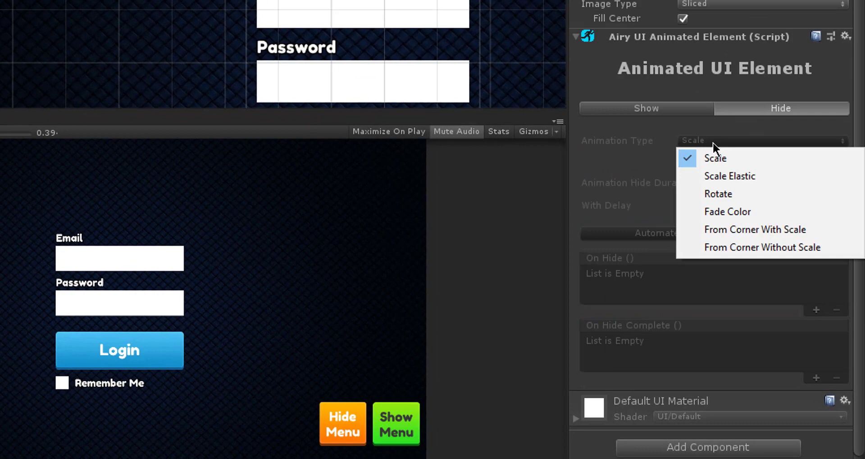
{"action": "left_click", "coordinate": [735, 193]}
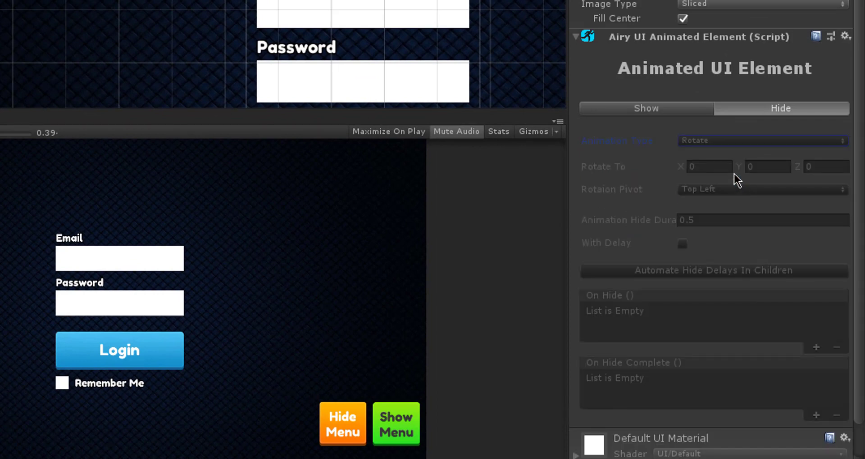
{"action": "left_click", "coordinate": [823, 166]}
{"action": "type", "text": "90"}
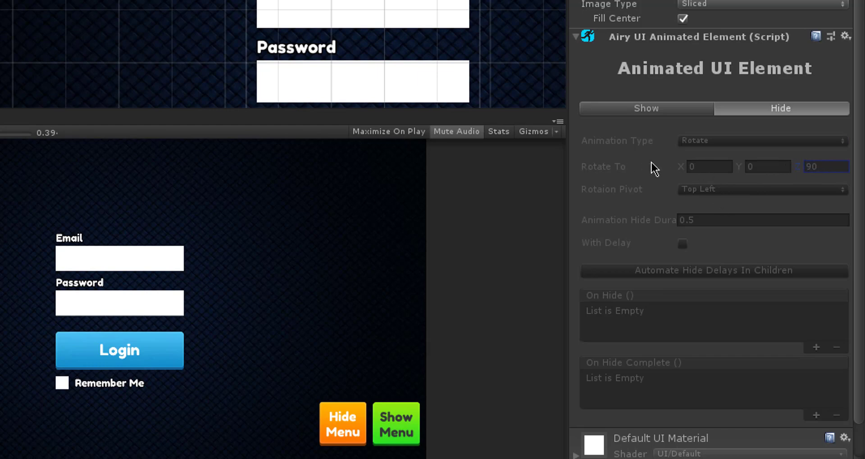
{"action": "scroll", "coordinate": [689, 175], "scroll_direction": "down", "scroll_amount": 2}
{"action": "left_click", "coordinate": [758, 154]}
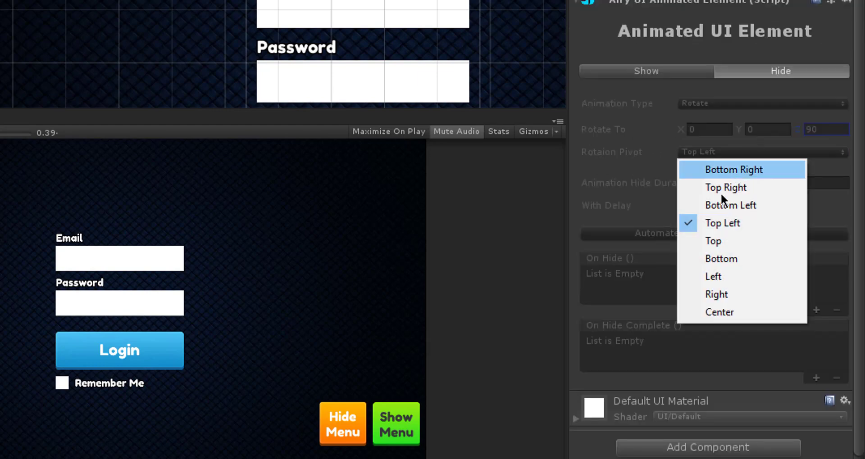
{"action": "left_click", "coordinate": [711, 222]}
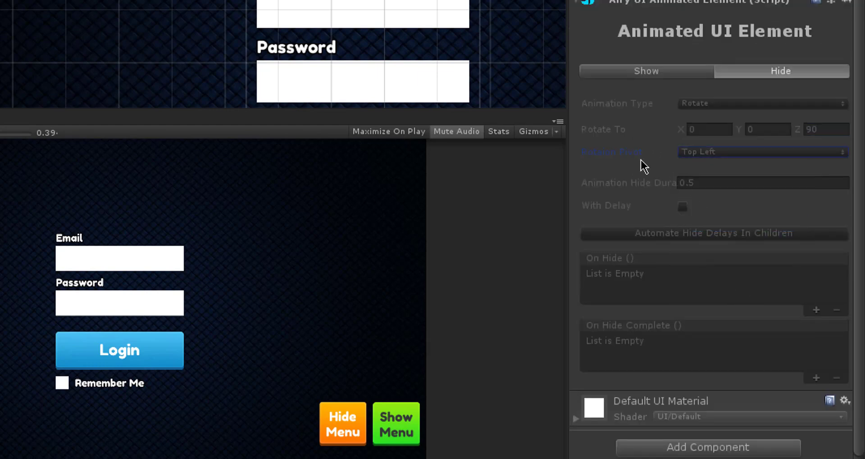
Step: Set the show animation duration of Button_Settings to 1
{"action": "left_click", "coordinate": [680, 72]}
{"action": "scroll", "coordinate": [711, 190], "scroll_direction": "down", "scroll_amount": 1}
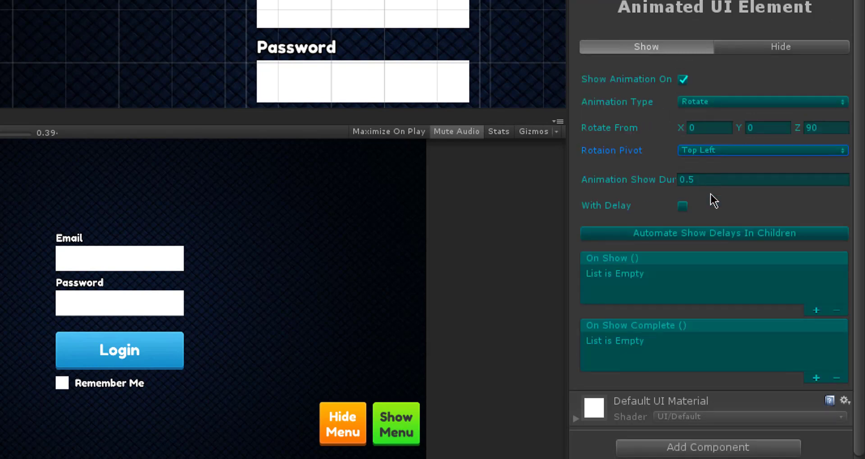
{"action": "left_click", "coordinate": [710, 180]}
{"action": "double_click", "coordinate": [710, 181]}
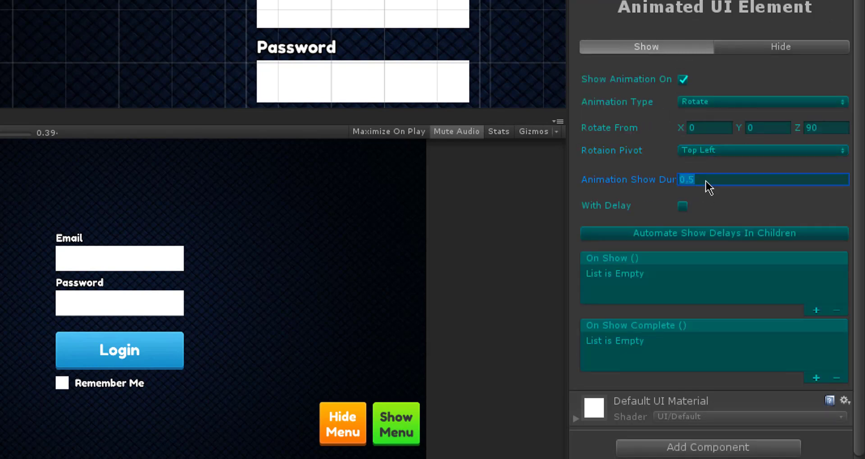
{"action": "key", "text": "BackSpace"}
{"action": "type", "text": "1"}
{"action": "left_click", "coordinate": [798, 52]}
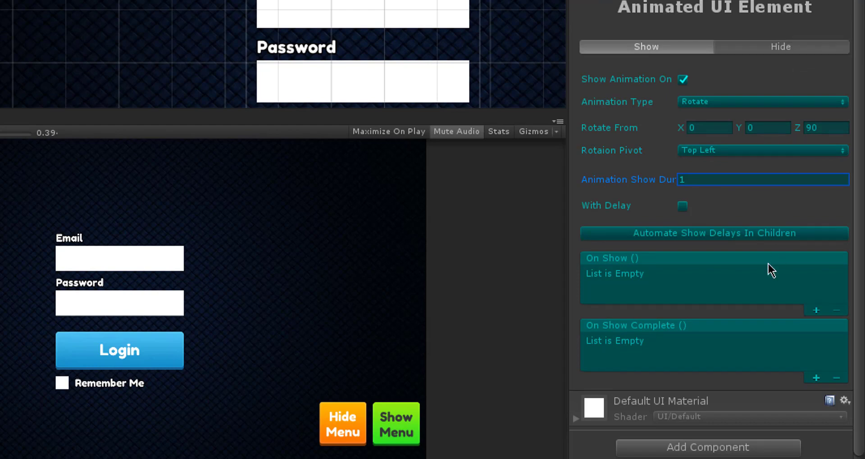
Step: Set the hide animation duration of Button_Settings to 1 and return to its show settings
{"action": "double_click", "coordinate": [757, 182]}
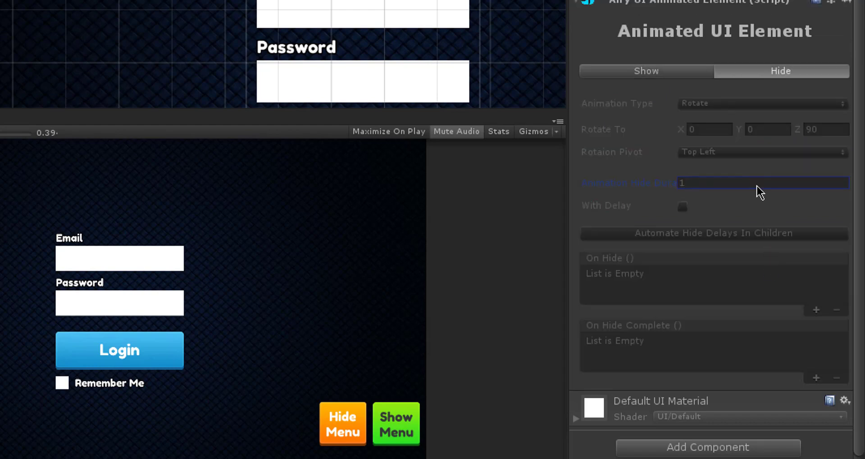
{"action": "left_click", "coordinate": [703, 73]}
{"action": "scroll", "coordinate": [735, 136], "scroll_direction": "down", "scroll_amount": 2}
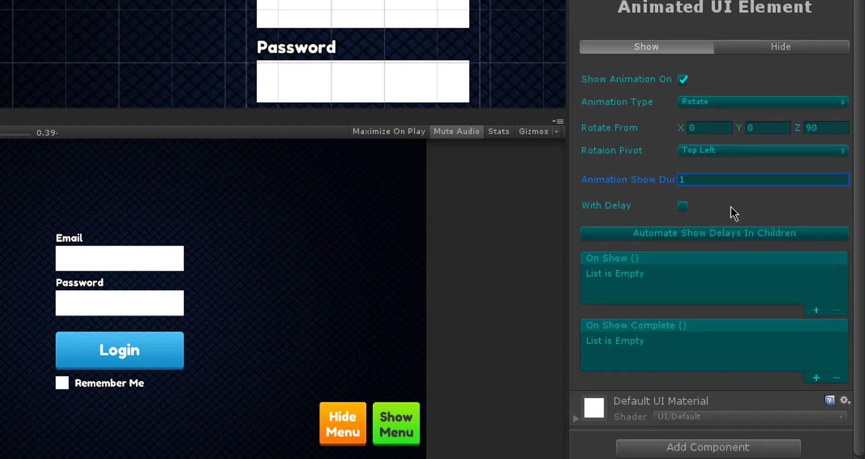
Step: Try show delay values of 1 and 2 on Button_Settings, and turn its show delay back off
{"action": "left_click", "coordinate": [729, 207]}
{"action": "scroll", "coordinate": [721, 201], "scroll_direction": "down", "scroll_amount": 1}
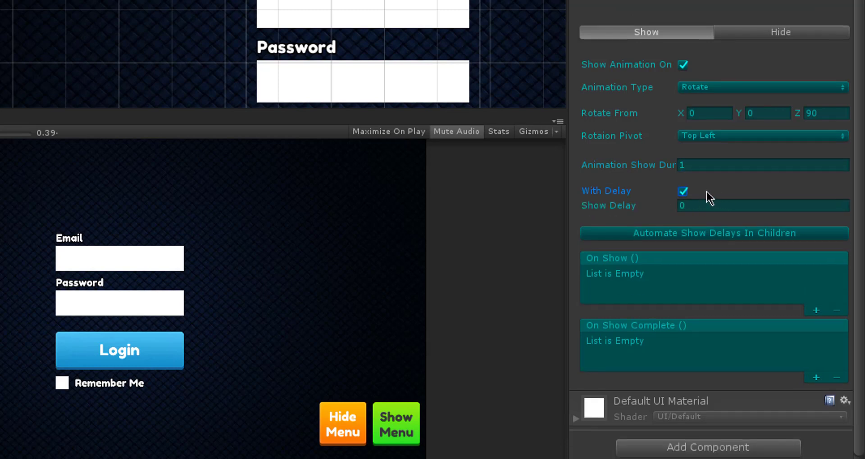
{"action": "left_click", "coordinate": [688, 205]}
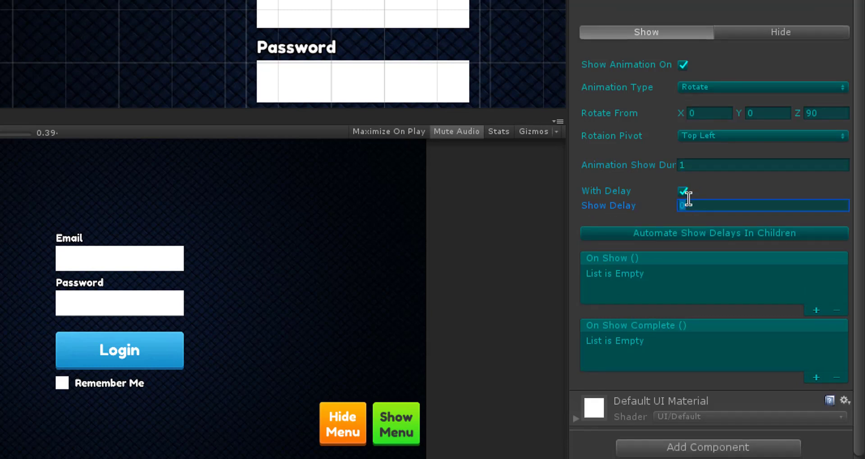
{"action": "type", "text": "1"}
{"action": "key", "text": "BackSpace"}
{"action": "type", "text": "2"}
{"action": "key", "text": "BackSpace"}
{"action": "left_click", "coordinate": [730, 193]}
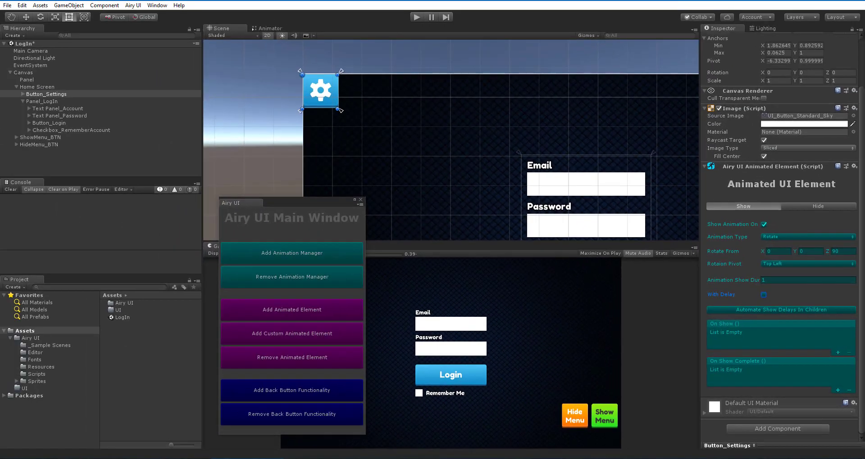
Step: Preview the menu's show animations in Play mode, move the Airy UI window off the Game view, and stop playback
{"action": "left_click", "coordinate": [418, 18]}
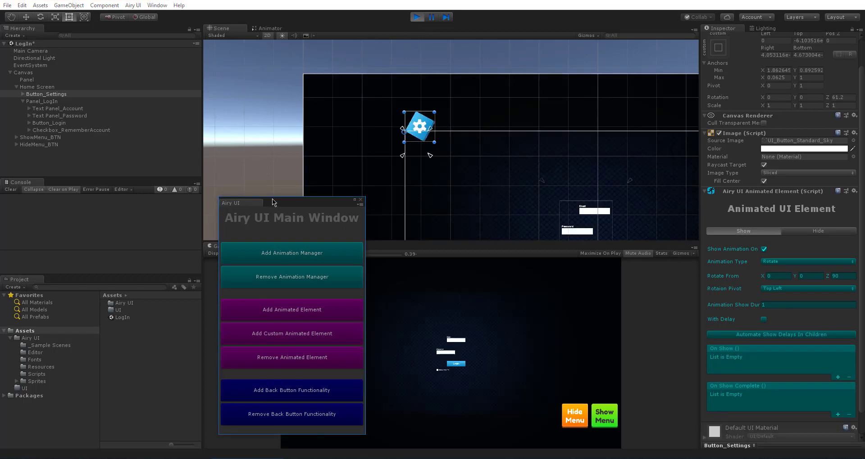
{"action": "left_click", "coordinate": [294, 196]}
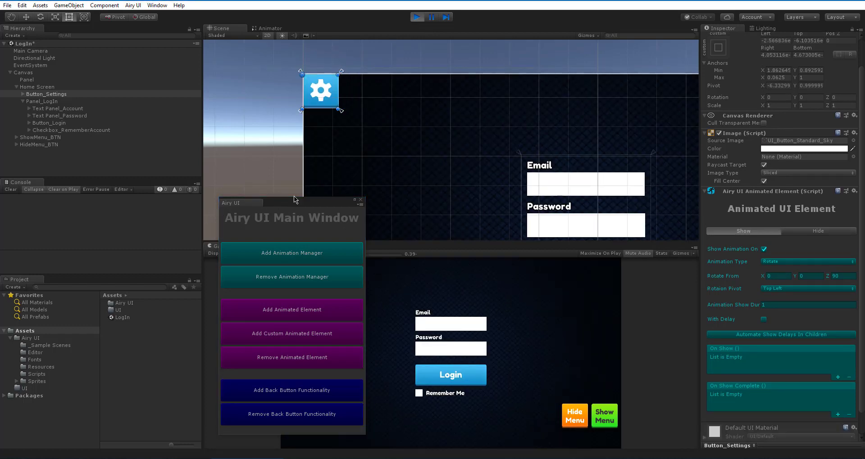
{"action": "left_click", "coordinate": [295, 211]}
{"action": "left_click_drag", "start_coordinate": [297, 203], "coordinate": [116, 216]}
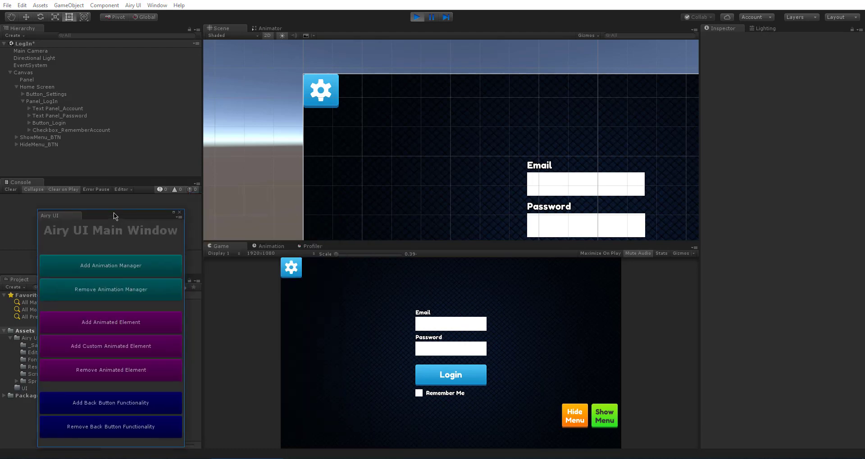
{"action": "left_click", "coordinate": [419, 18]}
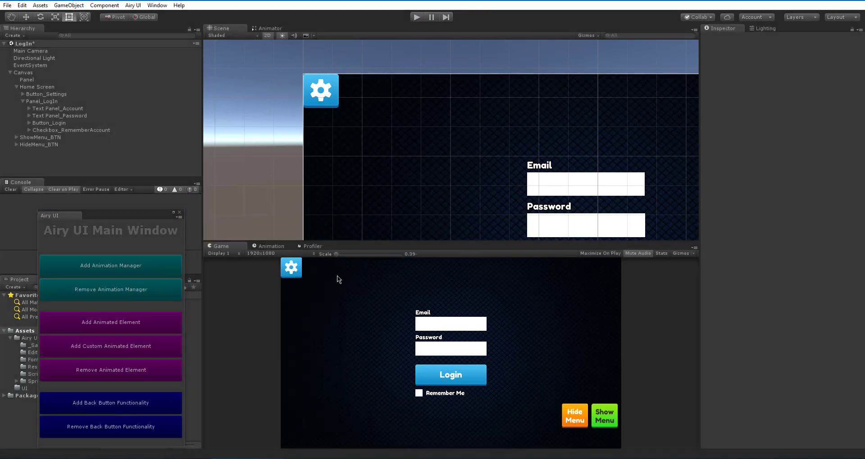
Step: Set the show animation duration of Home Screen to 0 and test the menu in Play mode
{"action": "left_click", "coordinate": [106, 109]}
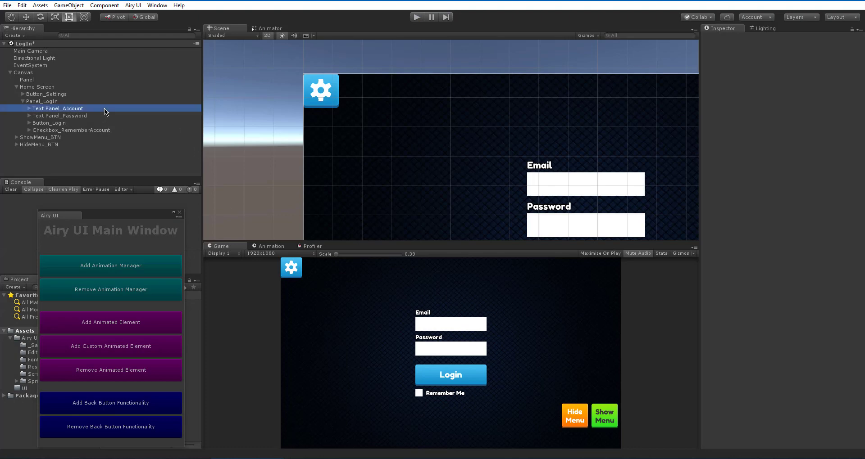
{"action": "left_click", "coordinate": [75, 95]}
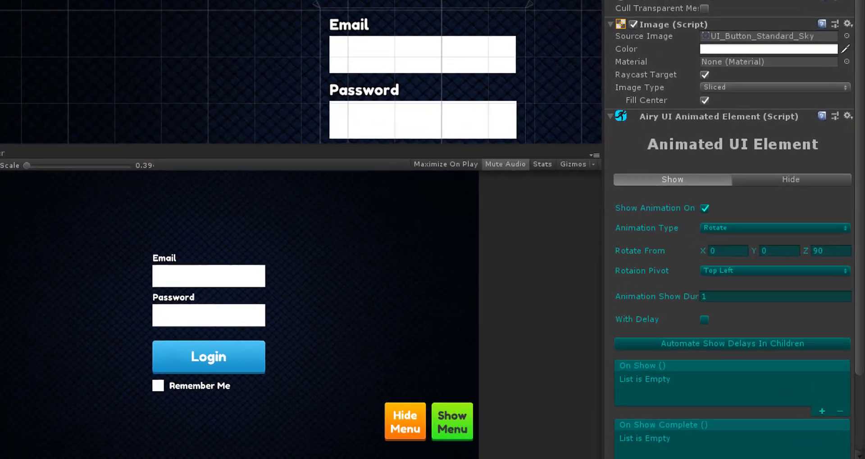
{"action": "left_click", "coordinate": [72, 102]}
{"action": "scroll", "coordinate": [283, 54], "scroll_direction": "down", "scroll_amount": 9}
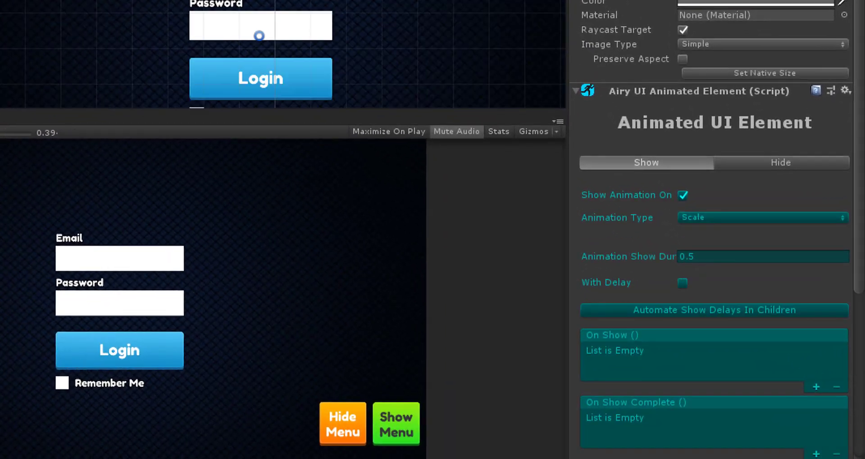
{"action": "middle_click_drag", "start_coordinate": [282, 92], "coordinate": [197, 13]}
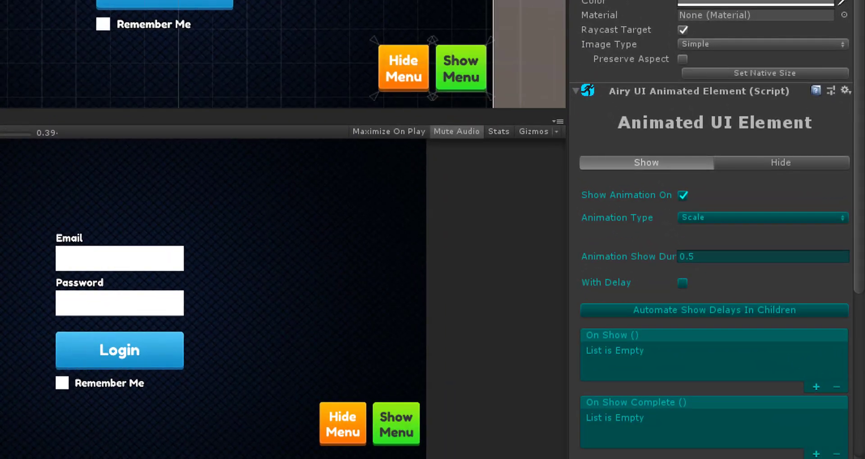
{"action": "scroll", "coordinate": [795, 143], "scroll_direction": "down", "scroll_amount": 3}
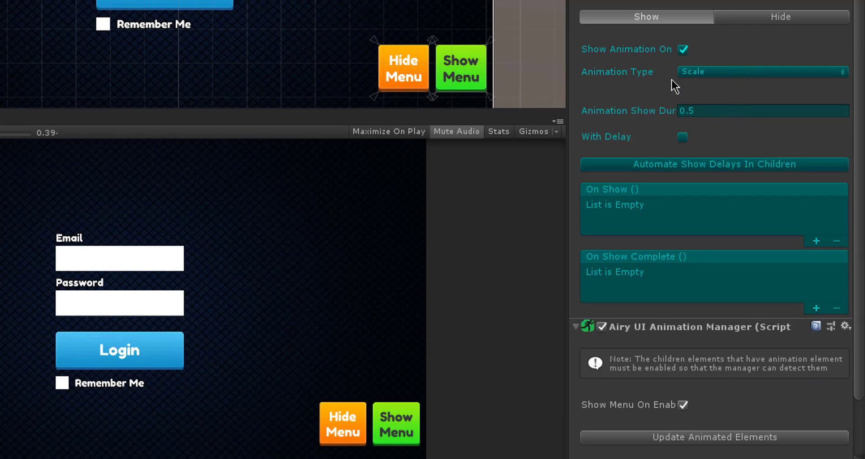
{"action": "left_click", "coordinate": [687, 81]}
{"action": "left_click", "coordinate": [645, 81]}
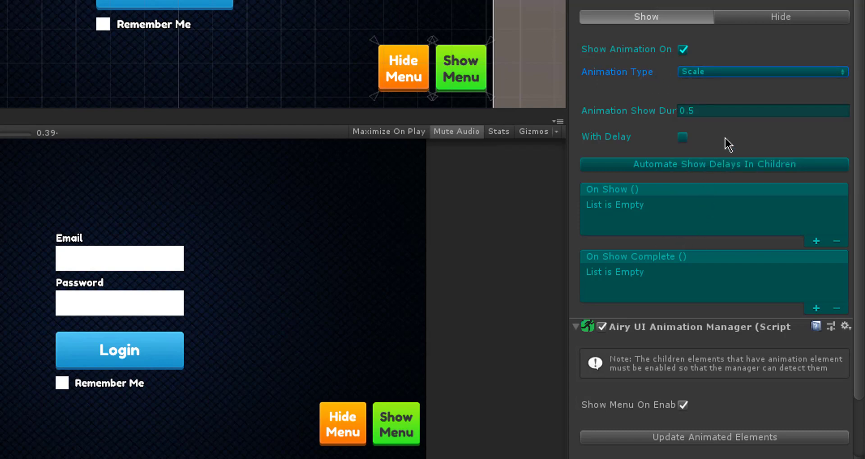
{"action": "left_click", "coordinate": [751, 108]}
{"action": "type", "text": "0"}
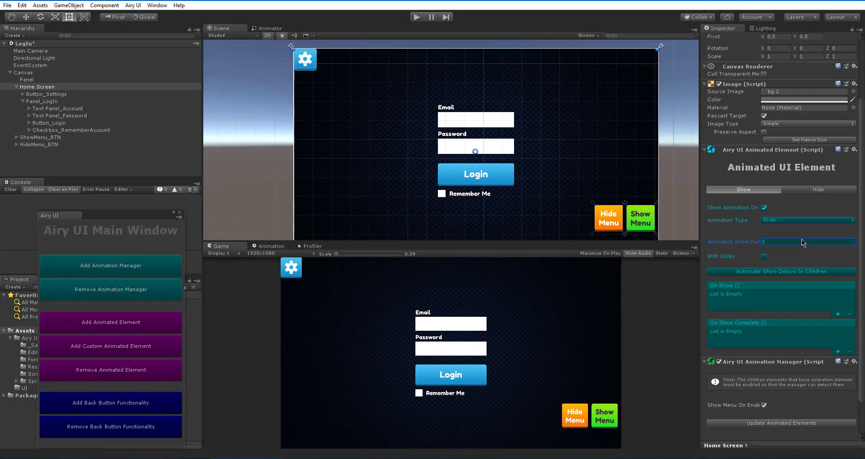
{"action": "key", "text": "ctrl+p"}
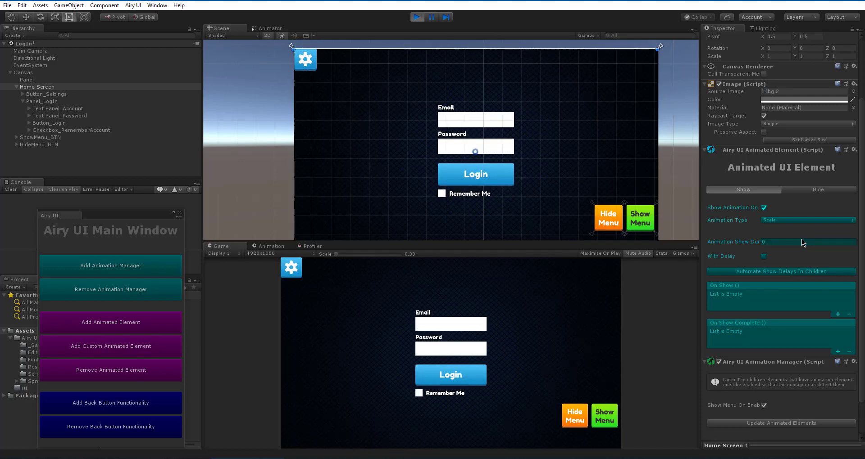
{"action": "left_click", "coordinate": [417, 17]}
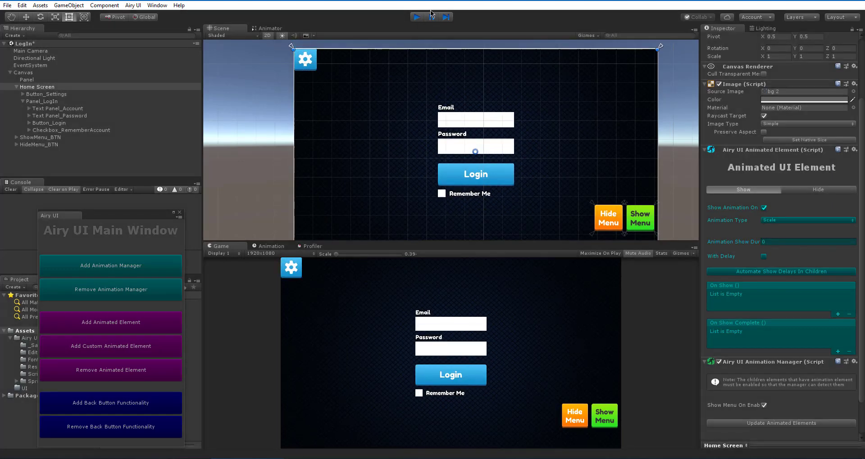
Step: Set the show animation type of Text Panel_Account, Text Panel_Password, Button_Login and Checkbox_RememberAccount together to Scale Elastic
{"action": "left_click", "coordinate": [89, 109]}
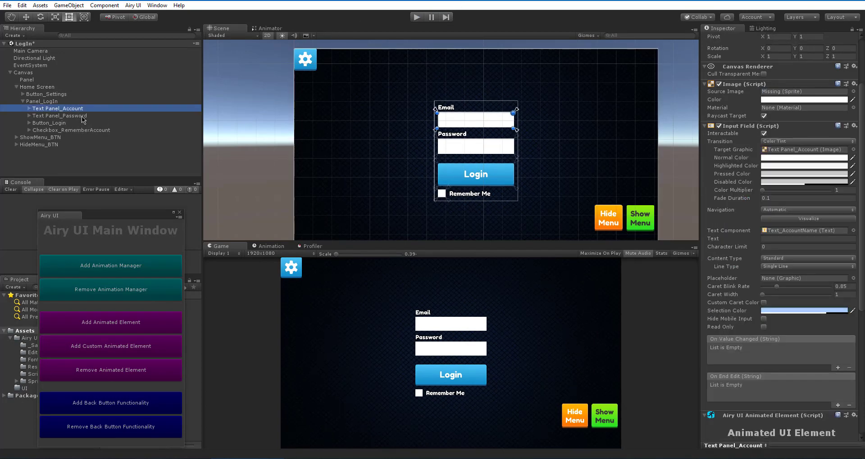
{"action": "left_click", "coordinate": [84, 116]}
{"action": "left_click", "coordinate": [90, 109], "text": "ctrl"}
{"action": "left_click", "coordinate": [82, 124], "text": "ctrl"}
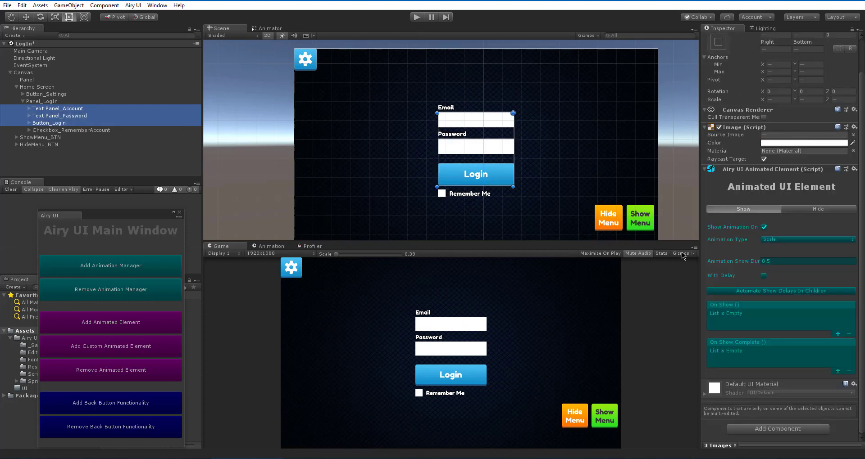
{"action": "left_click", "coordinate": [776, 241]}
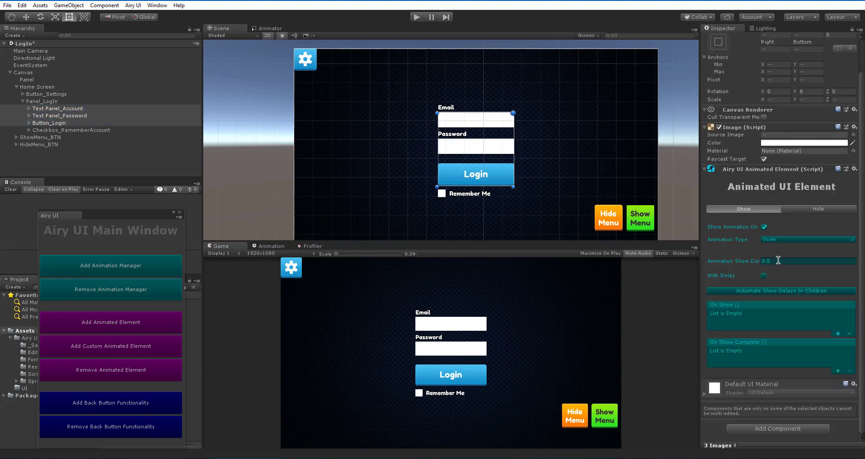
{"action": "left_click", "coordinate": [119, 131], "text": "ctrl"}
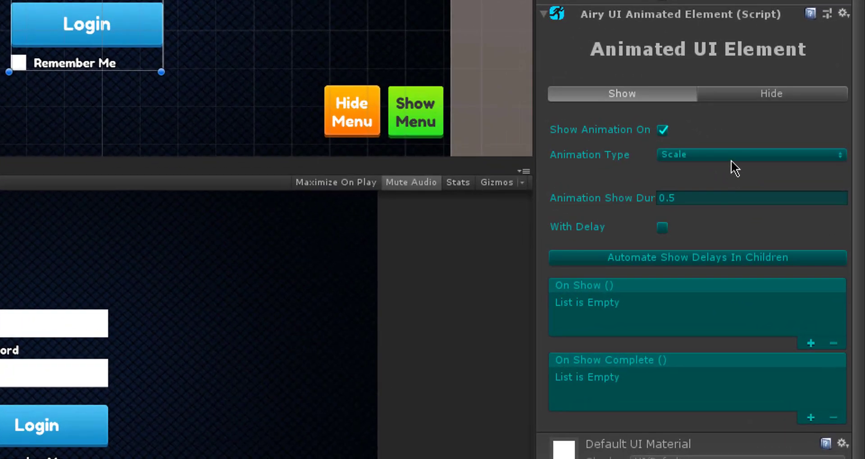
{"action": "left_click", "coordinate": [777, 213]}
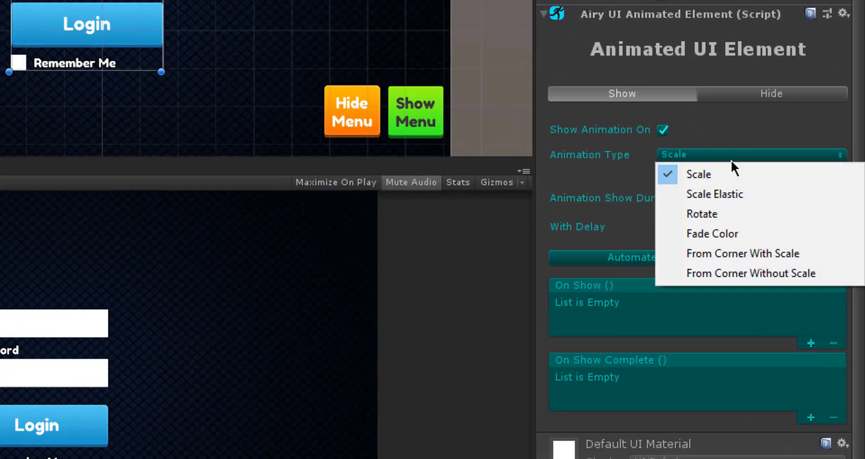
{"action": "left_click", "coordinate": [716, 201]}
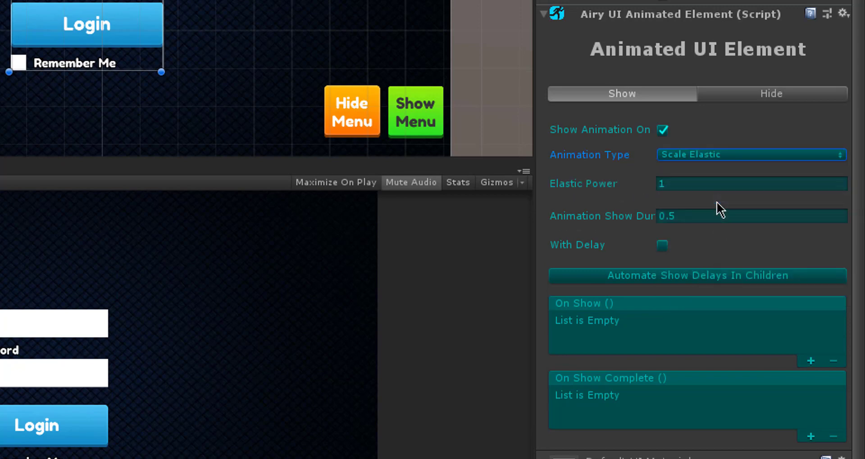
Step: Set the show animation duration of the four login elements to 2 and preview the elastic animation in Play mode
{"action": "left_click", "coordinate": [618, 184]}
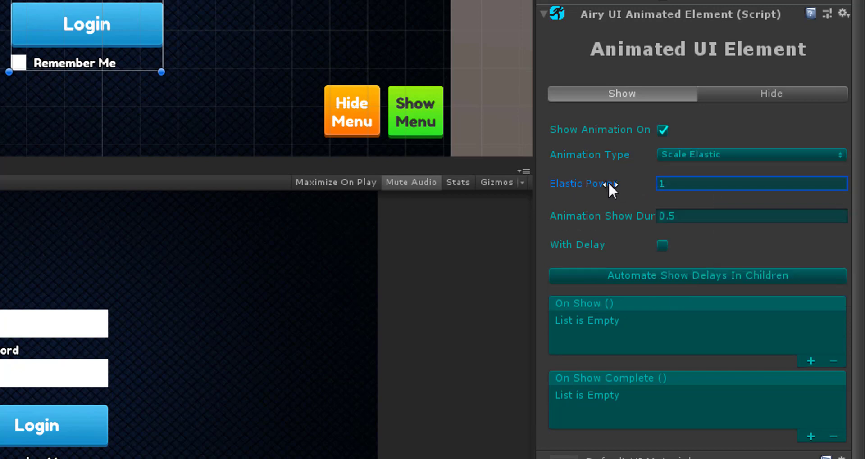
{"action": "left_click", "coordinate": [679, 217]}
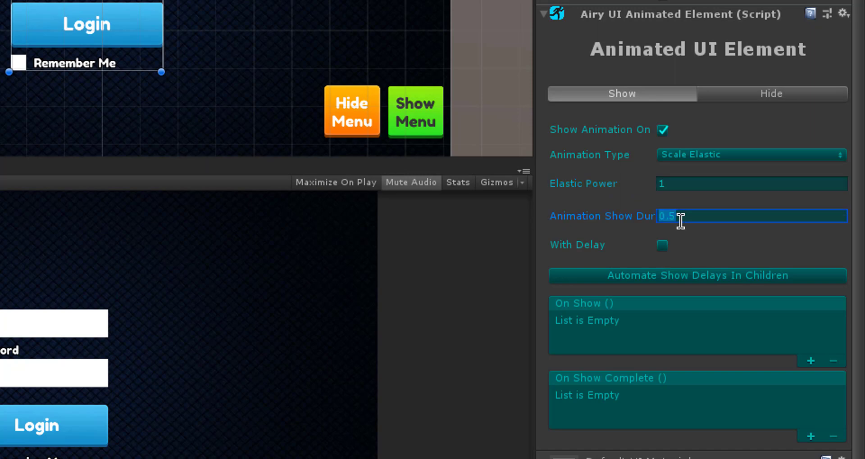
{"action": "type", "text": "2"}
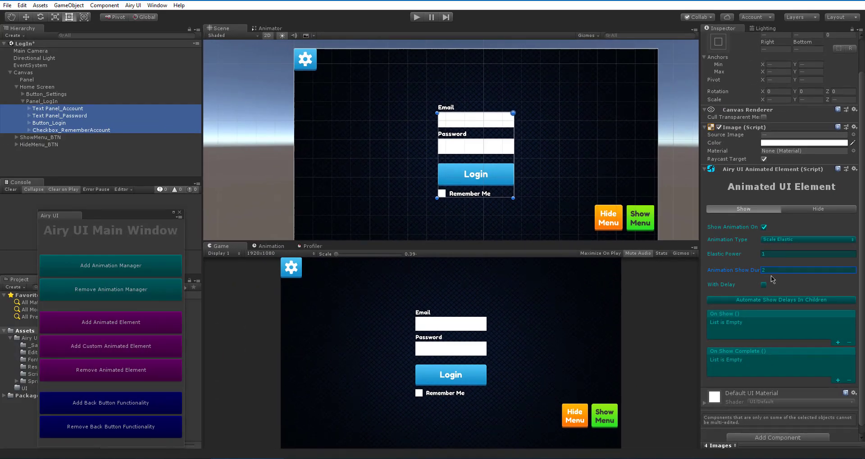
{"action": "key", "text": "ctrl+p"}
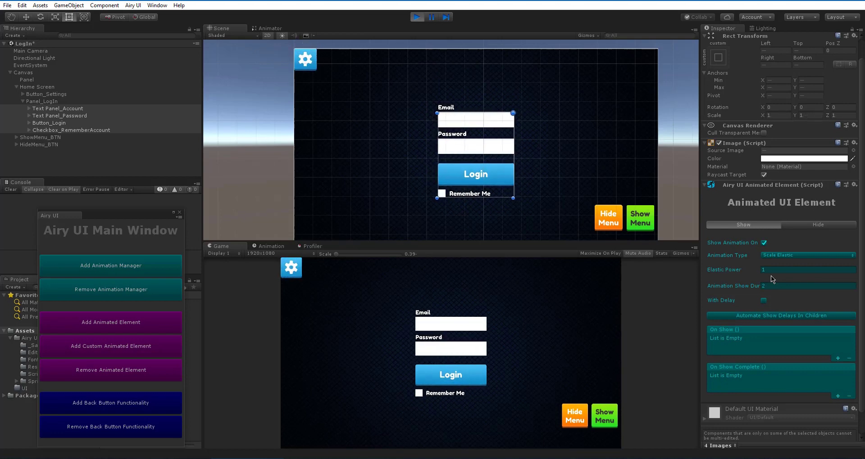
{"action": "key", "text": "ctrl+p"}
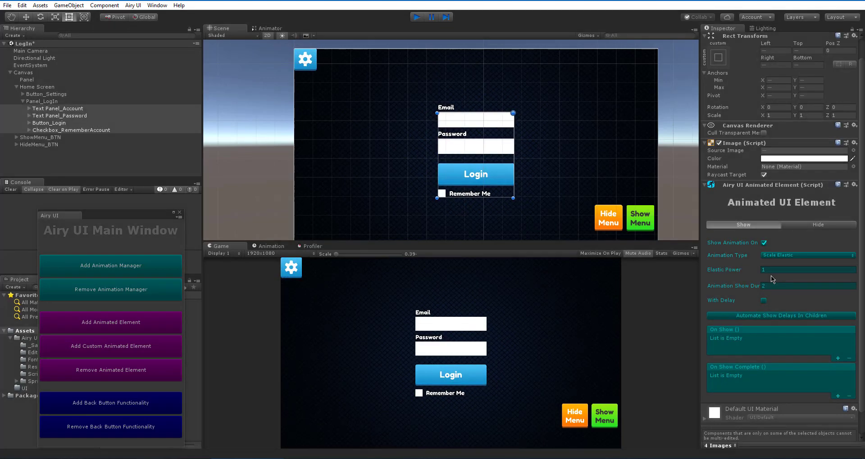
Step: Change the show animation type of the four login elements to Scale and preview it in Play mode
{"action": "left_click", "coordinate": [793, 255]}
{"action": "left_click", "coordinate": [795, 269]}
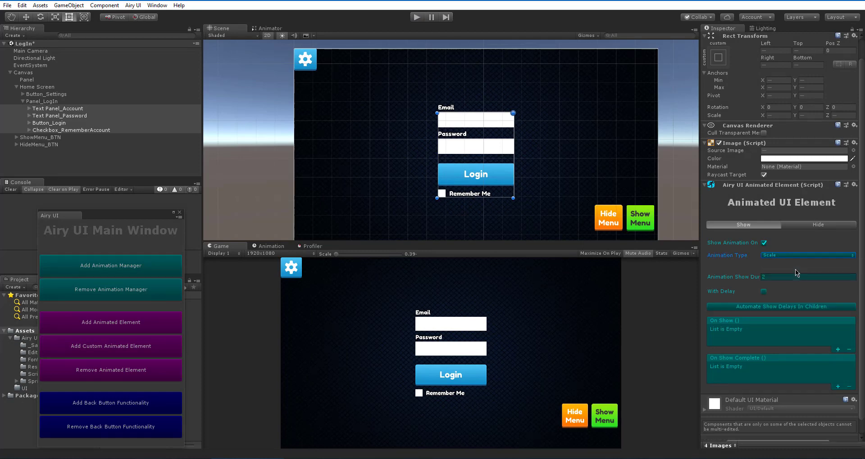
{"action": "key", "text": "ctrl+p"}
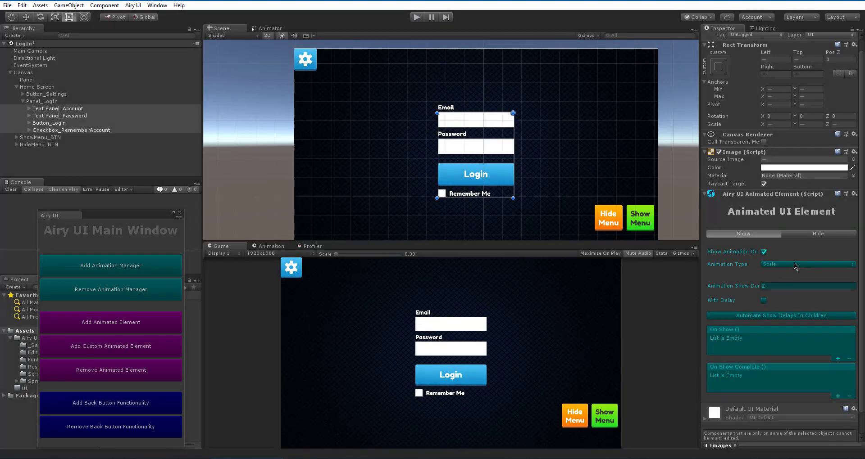
{"action": "left_click", "coordinate": [795, 264]}
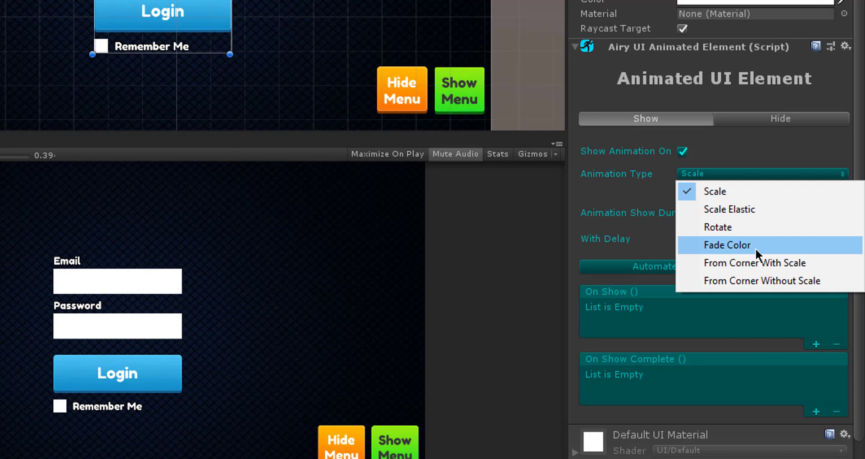
{"action": "left_click", "coordinate": [312, 2]}
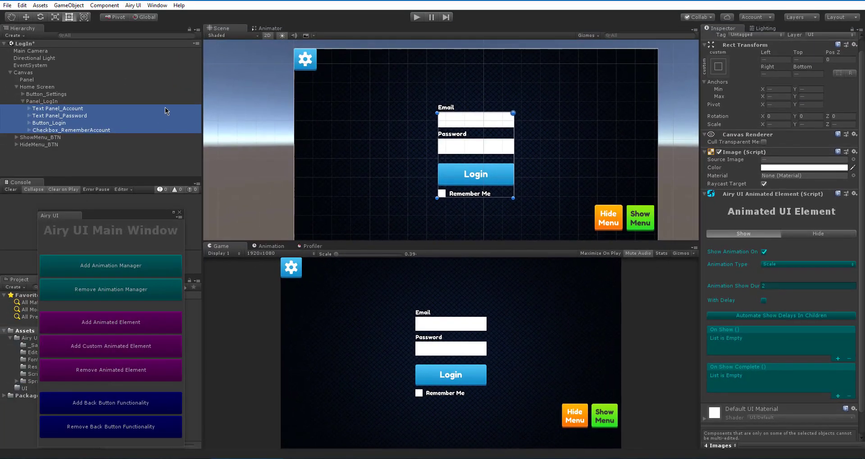
Step: Collapse the Input Field component of Text Panel_Account and set its show animation type to Scale Elastic
{"action": "left_click", "coordinate": [167, 109]}
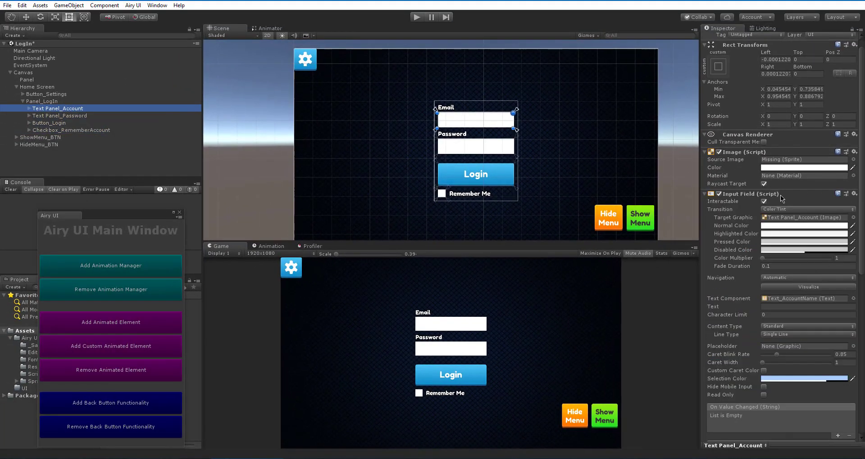
{"action": "left_click", "coordinate": [793, 193]}
{"action": "scroll", "coordinate": [794, 192], "scroll_direction": "down", "scroll_amount": 1}
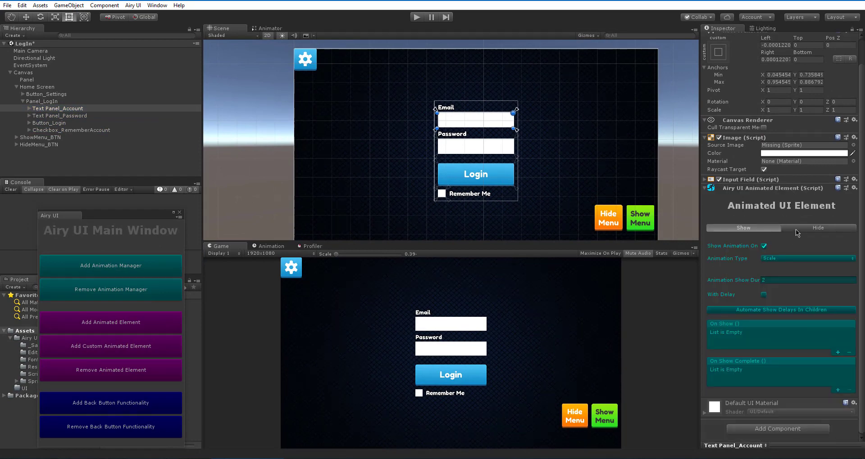
{"action": "left_click", "coordinate": [798, 262]}
{"action": "left_click", "coordinate": [796, 278]}
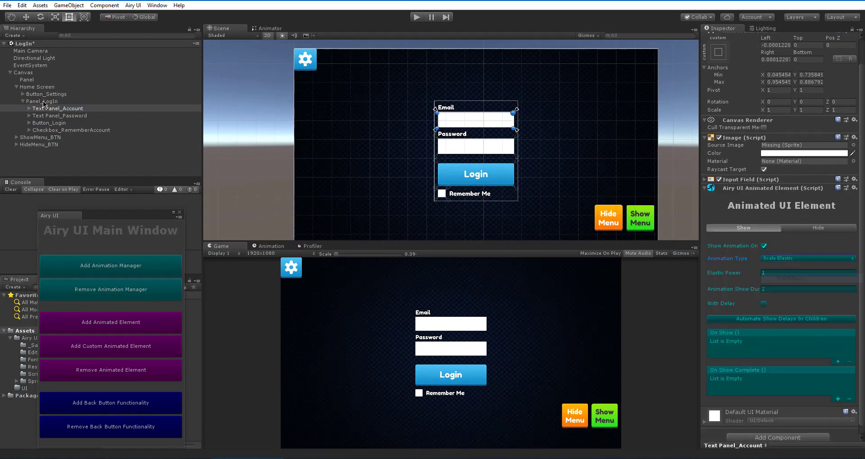
Step: Set the show animation type of Text Panel_Password to Fade Color
{"action": "left_click", "coordinate": [76, 116]}
{"action": "left_click", "coordinate": [811, 259]}
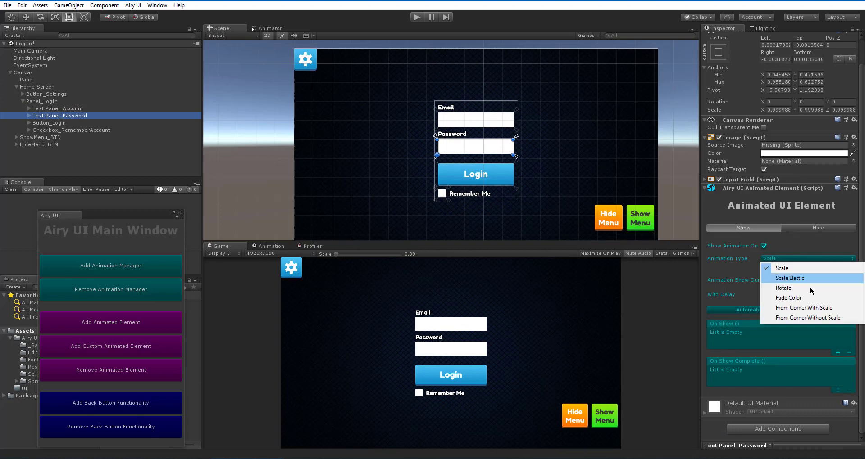
{"action": "left_click", "coordinate": [806, 287]}
Step: Set Button_Login's show animation type to From Corner Without Scale, coming from the Left
{"action": "left_click", "coordinate": [67, 123]}
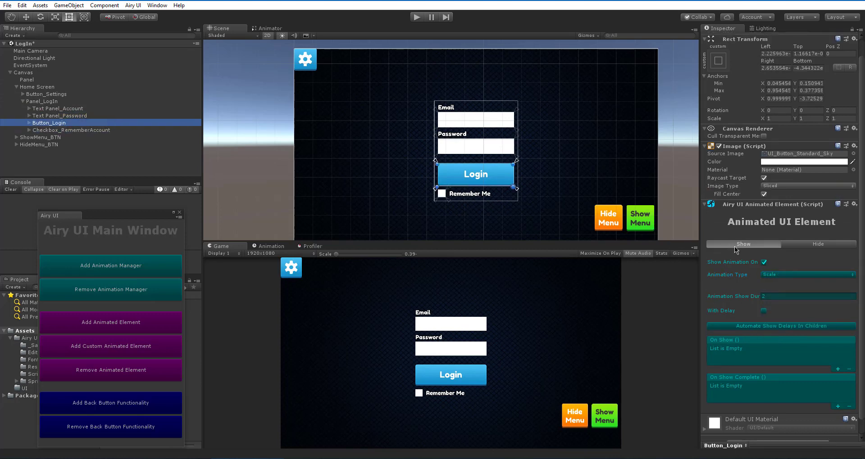
{"action": "left_click", "coordinate": [775, 274]}
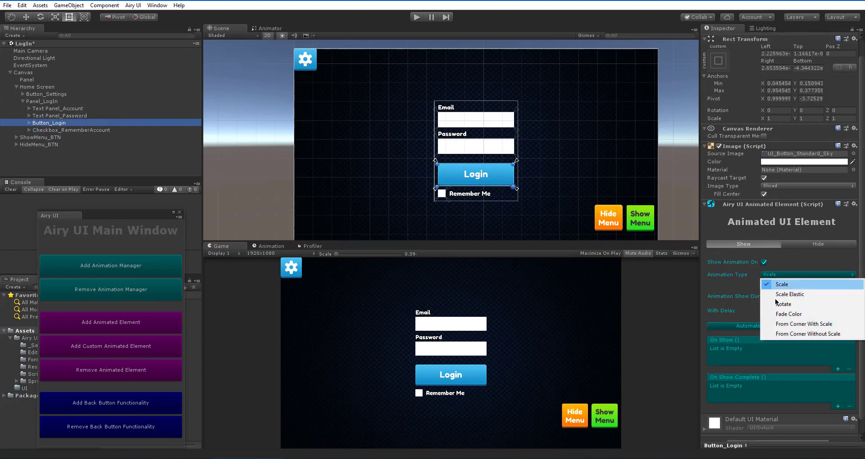
{"action": "left_click", "coordinate": [806, 333]}
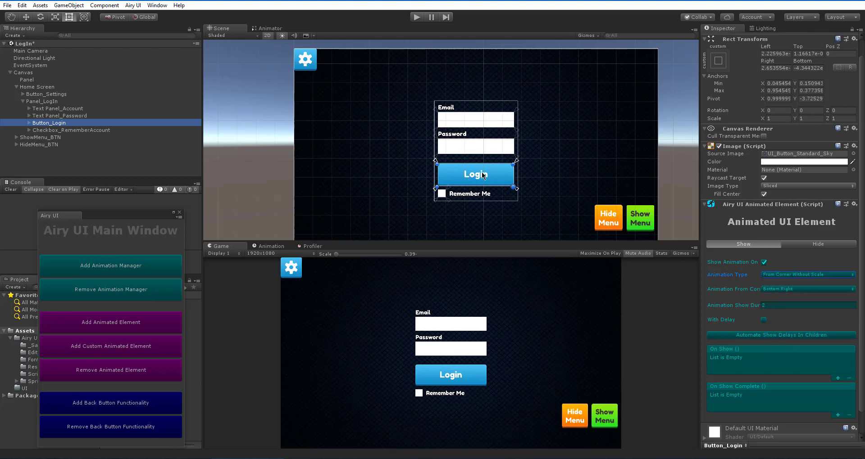
{"action": "left_click", "coordinate": [781, 294]}
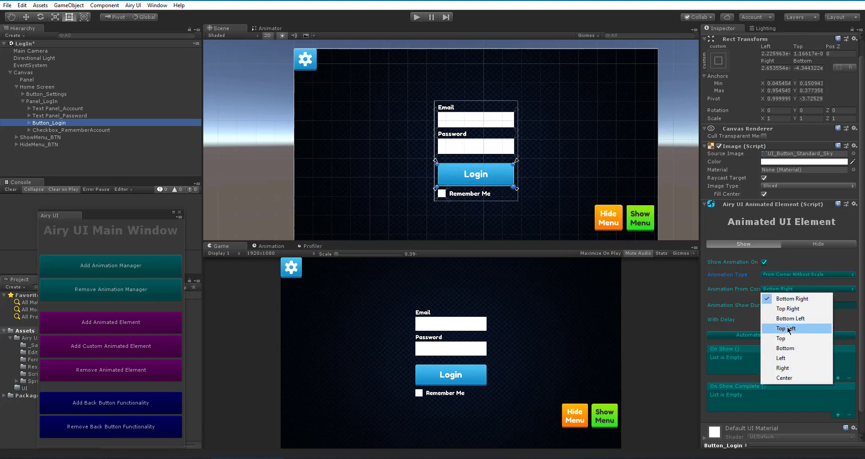
{"action": "left_click", "coordinate": [782, 358]}
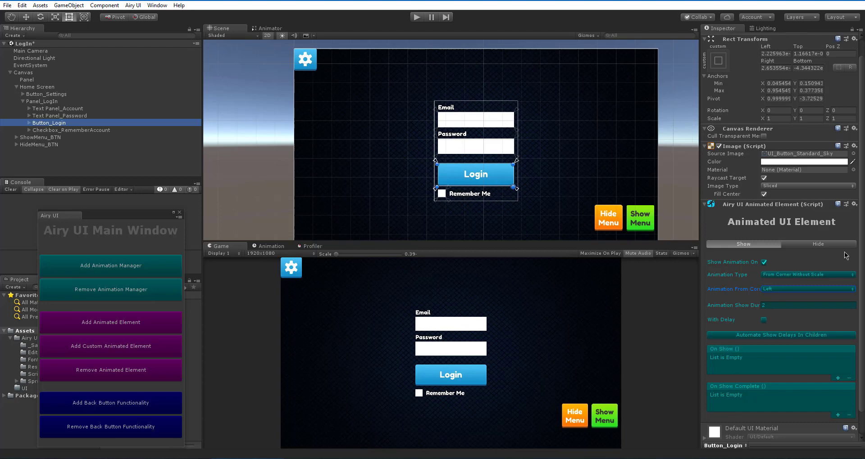
Step: Enable With Delay for the show animation of Text Panel_Account, Text Panel_Password, Button_Login and Checkbox_RememberAccount together
{"action": "scroll", "coordinate": [807, 293], "scroll_direction": "down", "scroll_amount": 2}
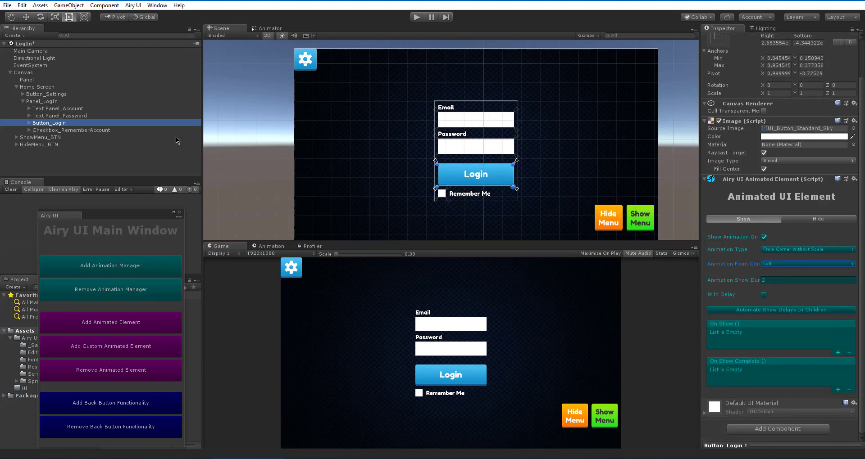
{"action": "left_click", "coordinate": [106, 109]}
{"action": "left_click", "coordinate": [104, 129], "text": "shift"}
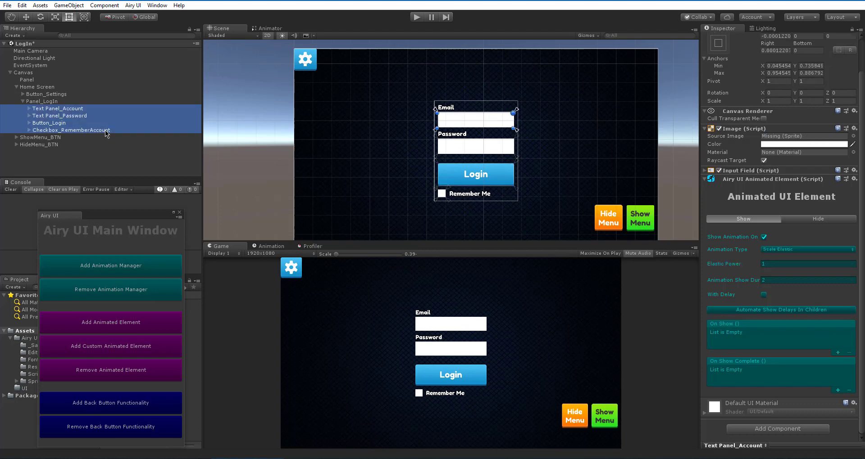
{"action": "left_click", "coordinate": [778, 279]}
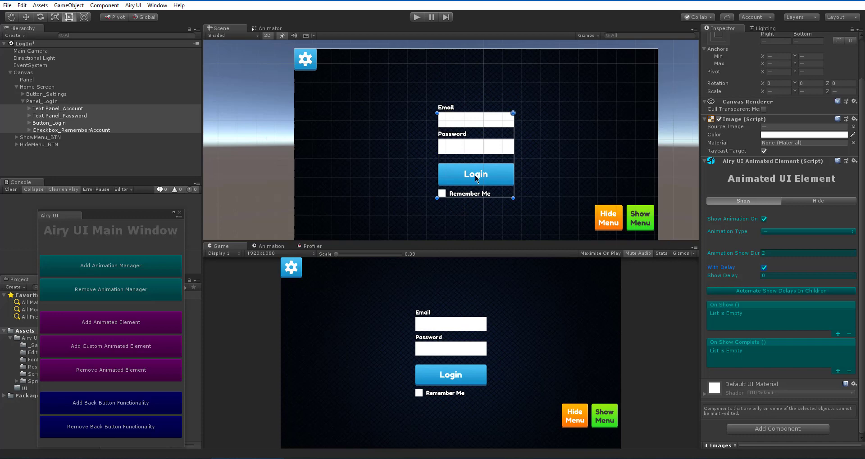
{"action": "left_click", "coordinate": [766, 276]}
Step: Set Home Screen's show animation duration to 1 and automate the show delays in its children
{"action": "left_click", "coordinate": [45, 102]}
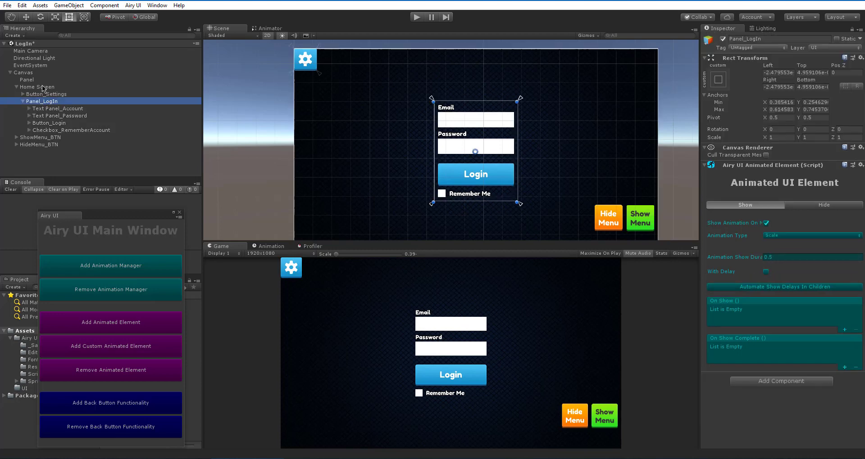
{"action": "left_click", "coordinate": [44, 87]}
{"action": "scroll", "coordinate": [801, 167], "scroll_direction": "down", "scroll_amount": 2}
{"action": "scroll", "coordinate": [801, 164], "scroll_direction": "down", "scroll_amount": 2}
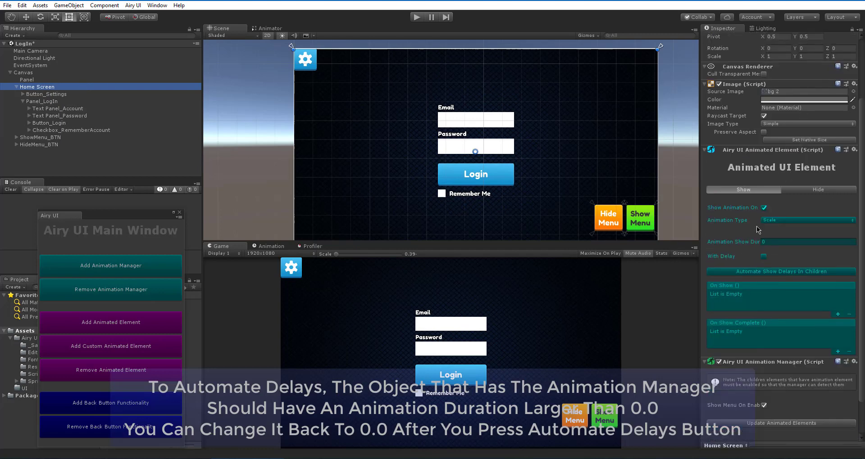
{"action": "left_click", "coordinate": [781, 241]}
{"action": "double_click", "coordinate": [774, 243]}
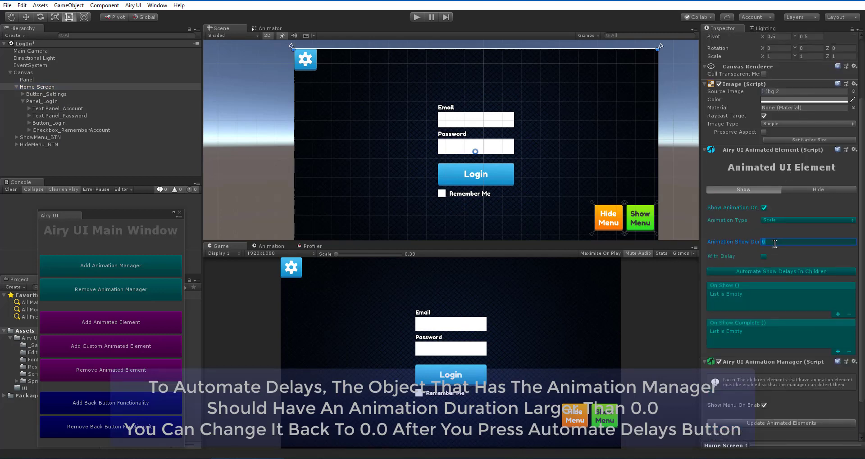
{"action": "type", "text": "1"}
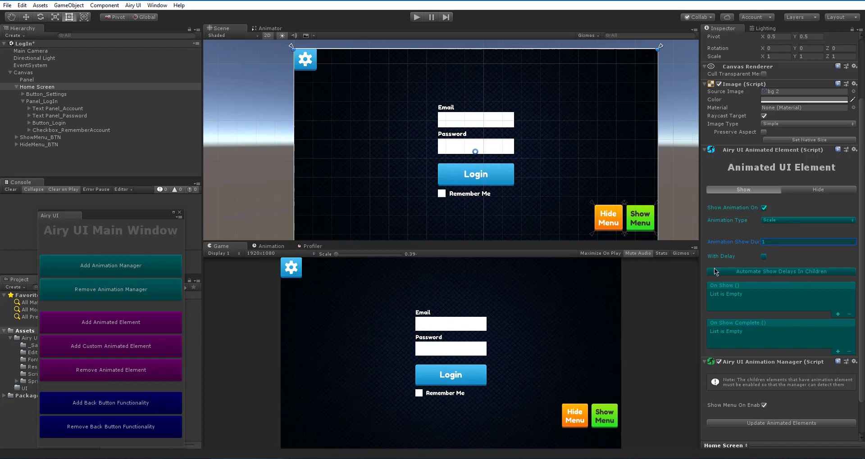
Step: Examine the automated show delays of the elements under Home Screen one after another
{"action": "left_click", "coordinate": [145, 124]}
{"action": "key", "text": "Down"}
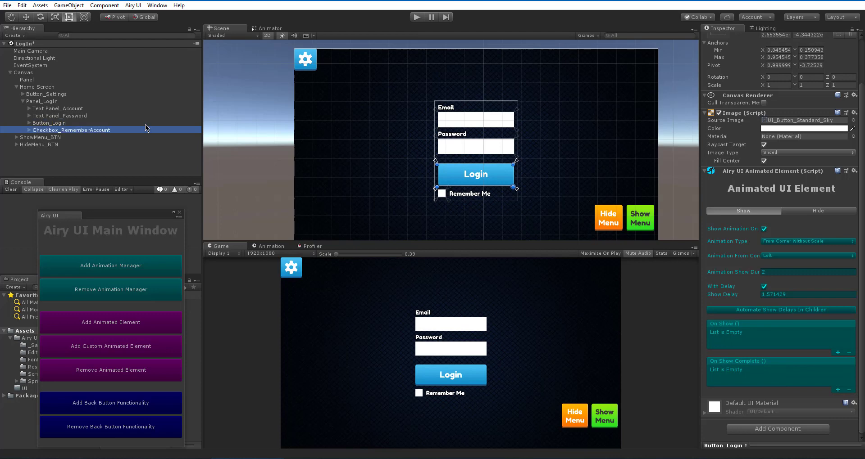
{"action": "key", "text": "Up"}
{"action": "key", "text": "Up"}
{"action": "key", "text": "Up"}
{"action": "key", "text": "Up"}
{"action": "key", "text": "Up"}
{"action": "key", "text": "Up"}
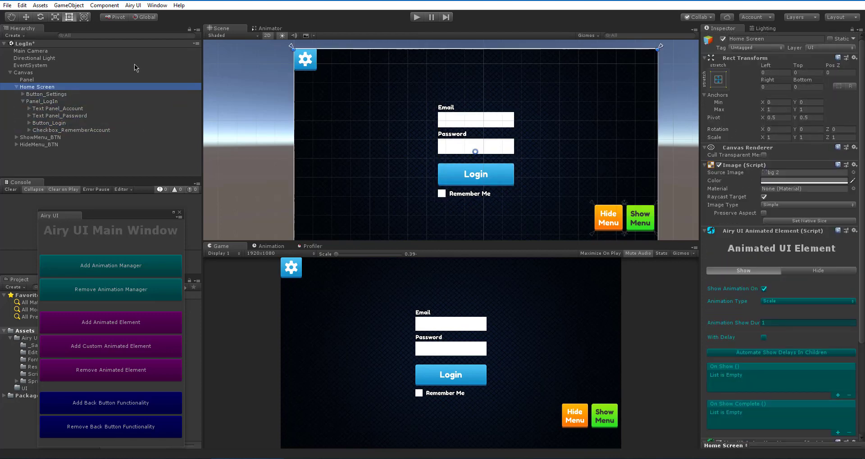
Step: Enter 1 again as Home Screen's show animation duration and check the show delay of Text Panel_Account
{"action": "scroll", "coordinate": [750, 325], "scroll_direction": "down", "scroll_amount": 3}
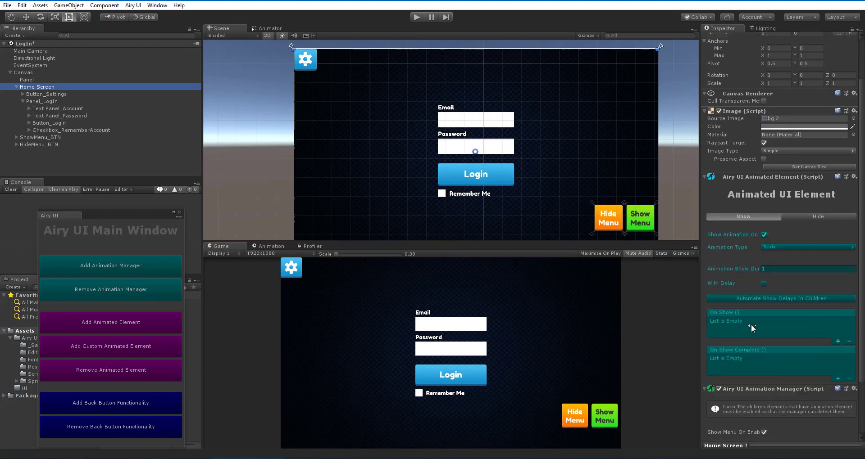
{"action": "left_click", "coordinate": [750, 270]}
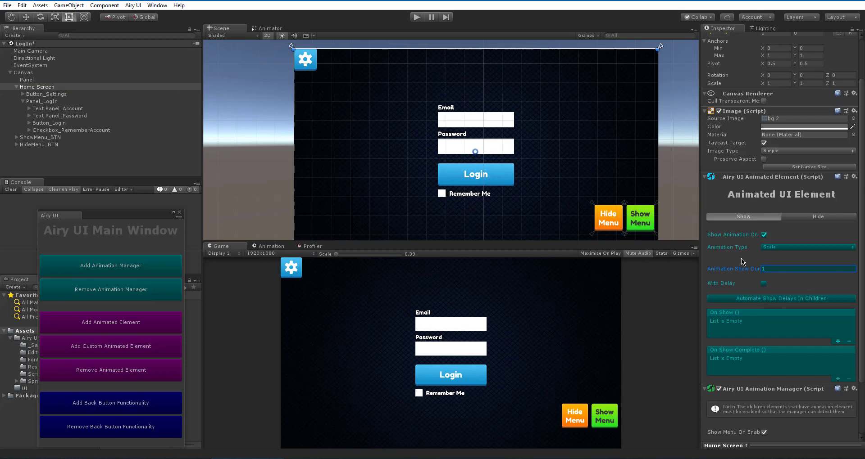
{"action": "type", "text": "1"}
{"action": "left_click", "coordinate": [58, 109]}
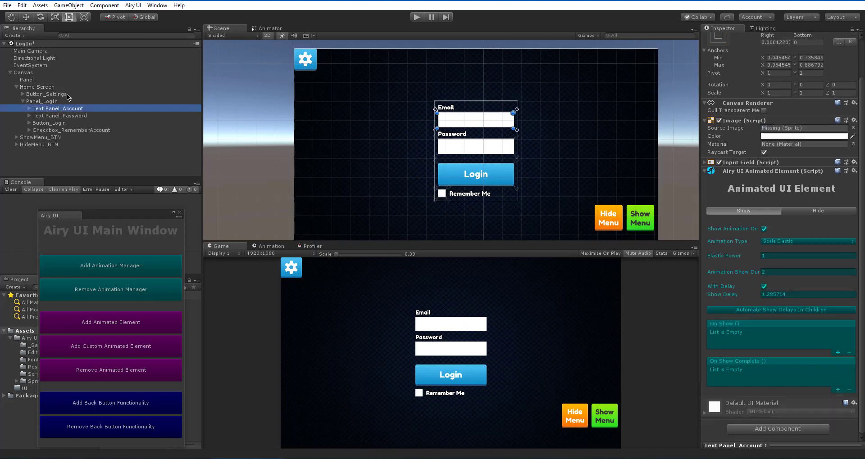
{"action": "left_click", "coordinate": [70, 94]}
{"action": "left_click", "coordinate": [75, 87]}
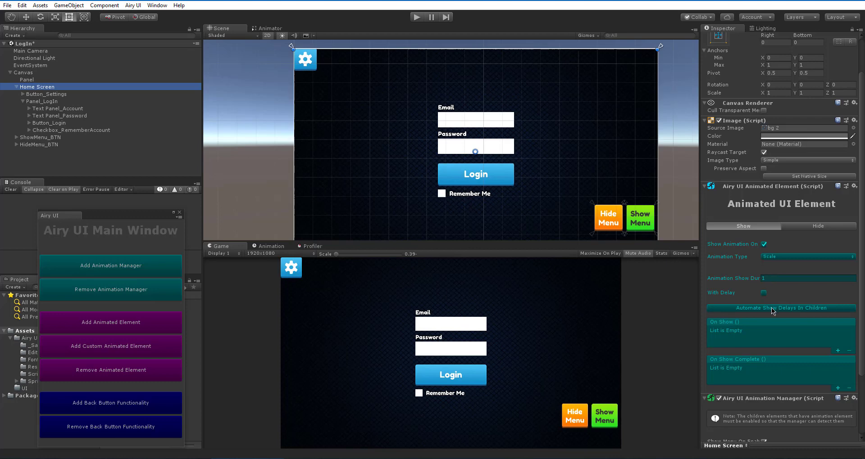
Step: Set Home Screen's show animation duration to 0 and preview the delayed animations in Play mode
{"action": "left_click", "coordinate": [789, 276]}
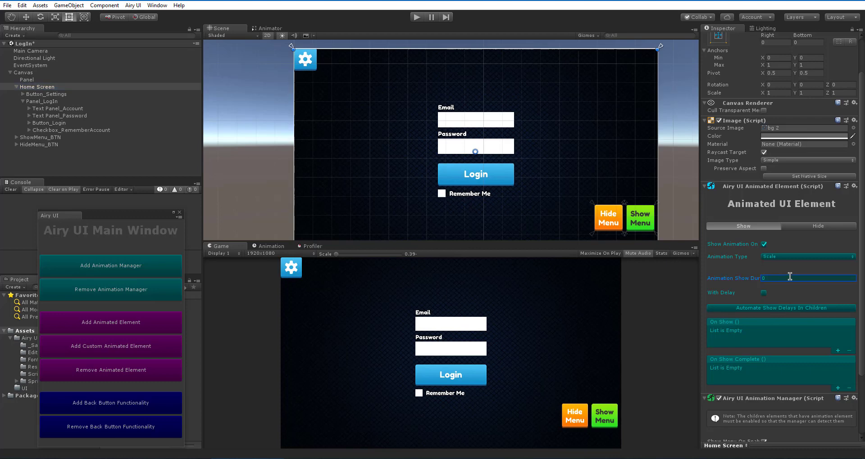
{"action": "scroll", "coordinate": [788, 276], "scroll_direction": "down", "scroll_amount": 4}
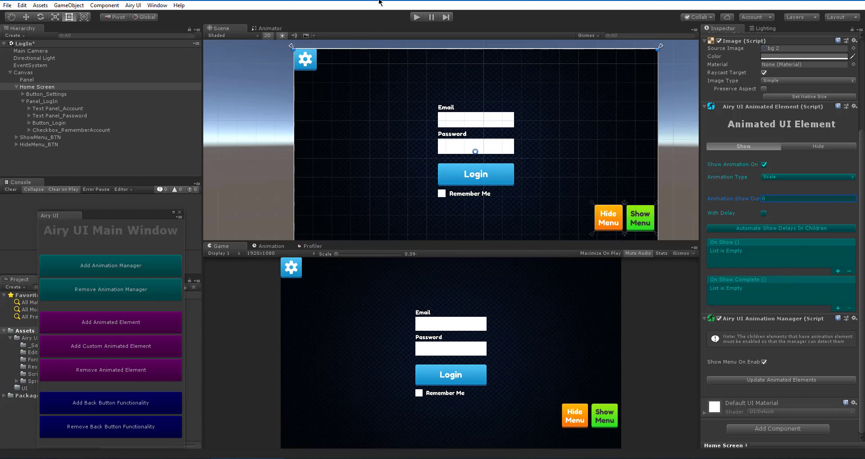
{"action": "left_click", "coordinate": [417, 17]}
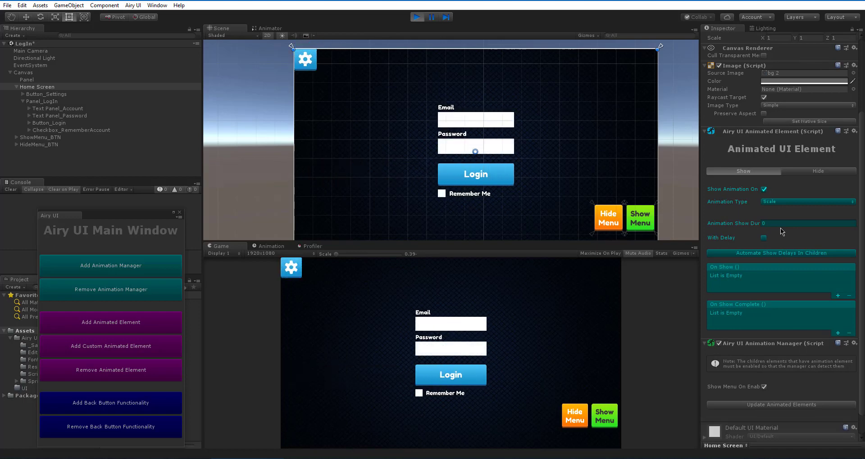
{"action": "key", "text": "ctrl+p"}
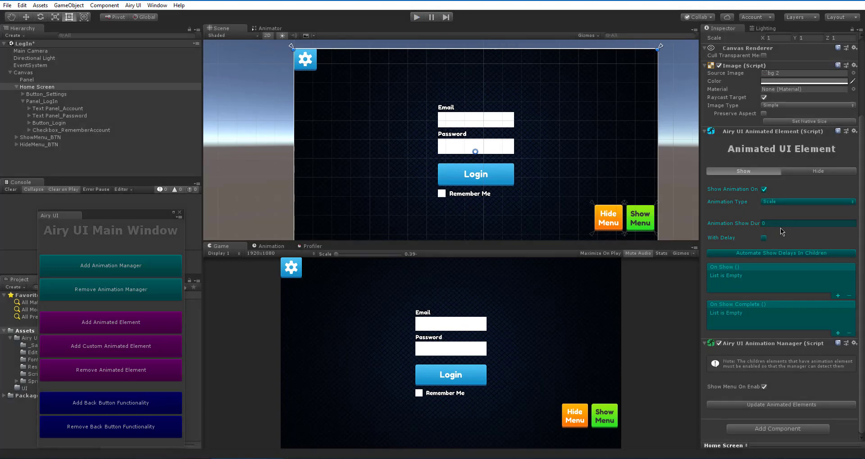
{"action": "scroll", "coordinate": [759, 218], "scroll_direction": "down", "scroll_amount": 2}
{"action": "scroll", "coordinate": [764, 231], "scroll_direction": "up", "scroll_amount": 5}
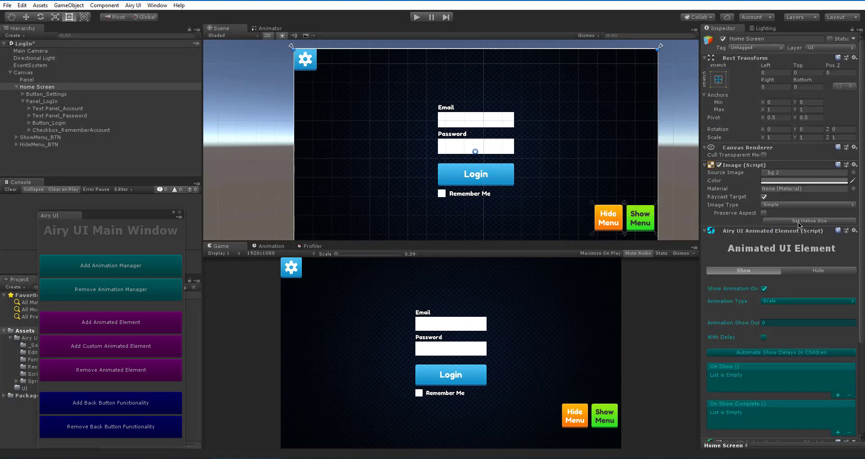
{"action": "scroll", "coordinate": [806, 221], "scroll_direction": "down", "scroll_amount": 1}
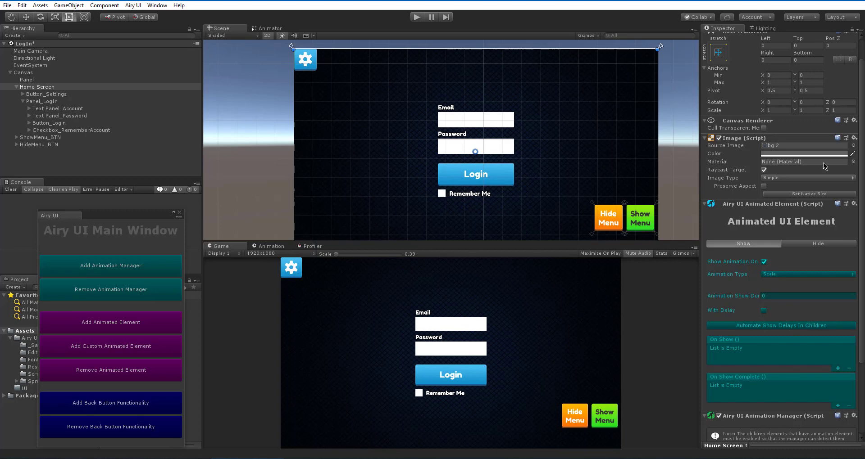
{"action": "scroll", "coordinate": [825, 180], "scroll_direction": "down", "scroll_amount": 3}
{"action": "scroll", "coordinate": [825, 176], "scroll_direction": "down", "scroll_amount": 1}
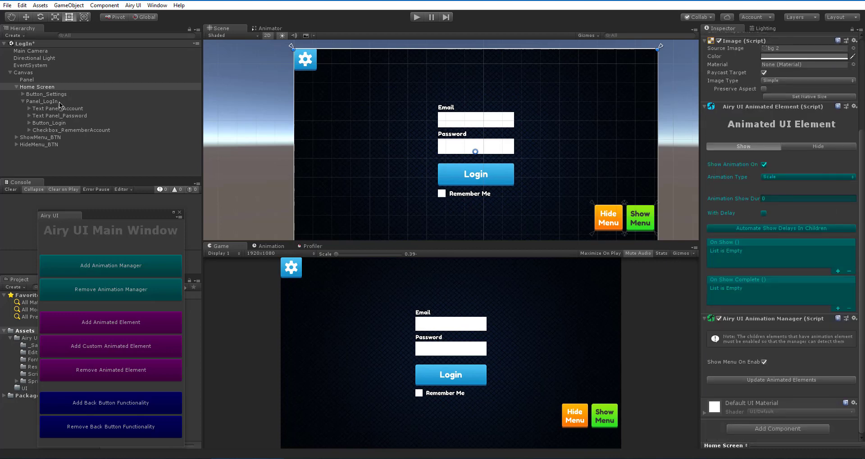
Step: Add an empty event entry to both On Show and On Show Complete of Text Panel_Password
{"action": "left_click", "coordinate": [64, 117]}
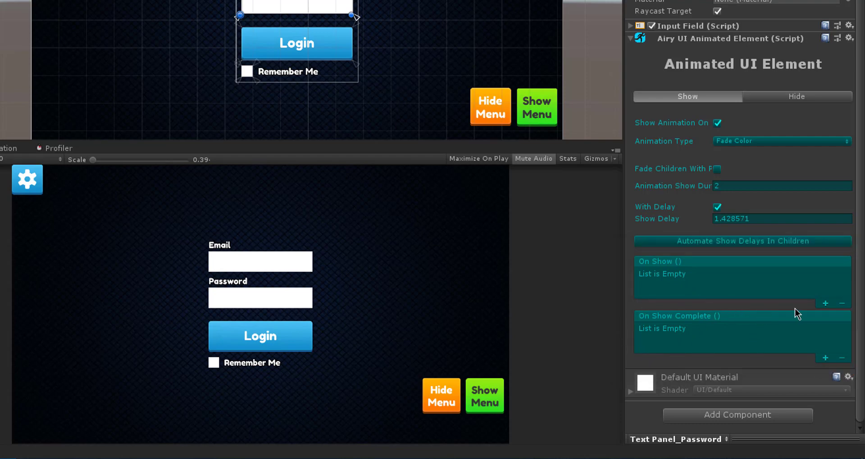
{"action": "left_click", "coordinate": [826, 303]}
{"action": "left_click", "coordinate": [825, 358]}
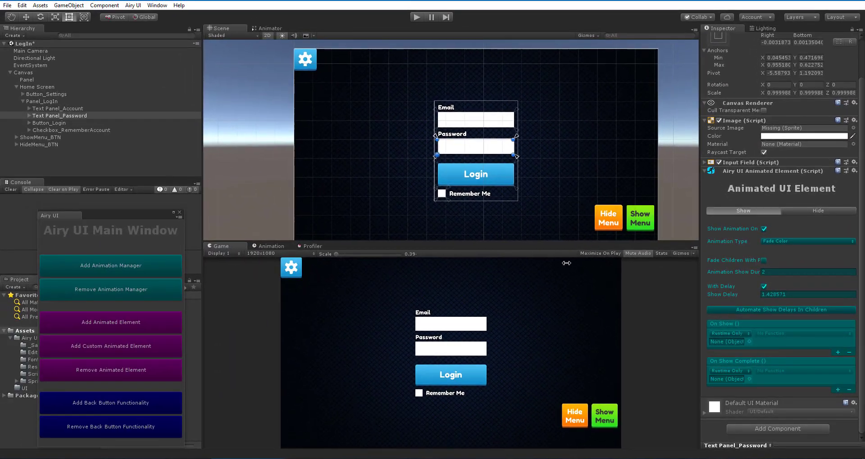
Step: Assign Directional Light as the target object of Text Panel_Password's On Show event
{"action": "left_click", "coordinate": [47, 51]}
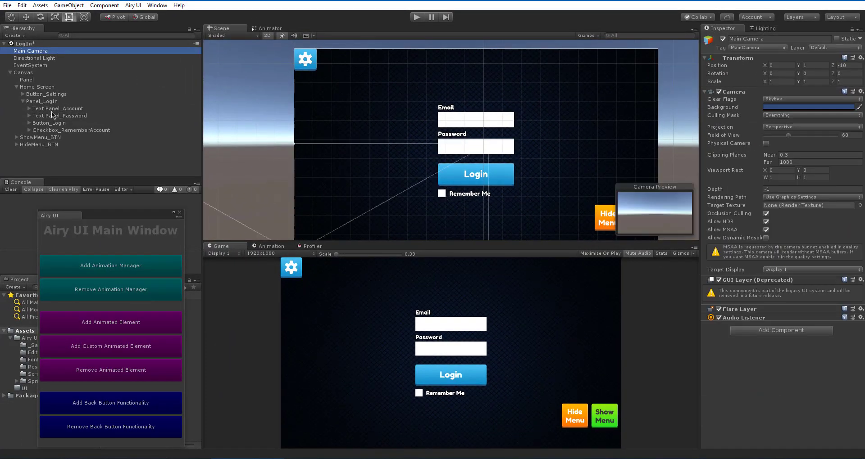
{"action": "left_click", "coordinate": [54, 123]}
{"action": "key", "text": "Down"}
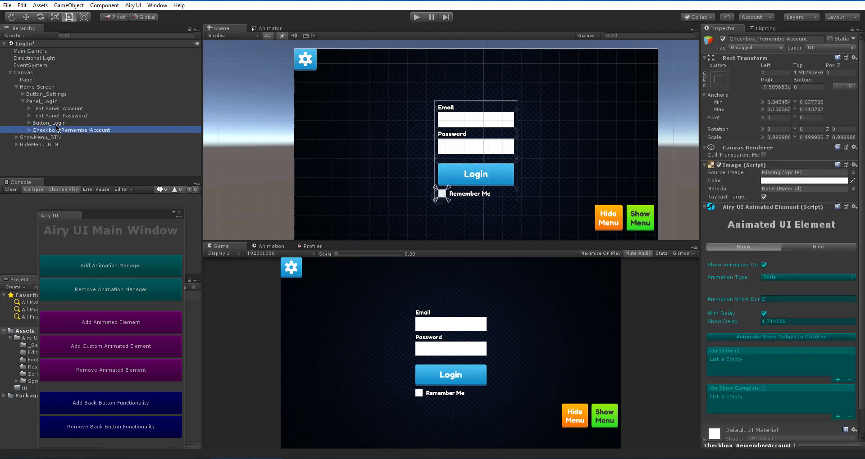
{"action": "key", "text": "Up"}
{"action": "key", "text": "Up"}
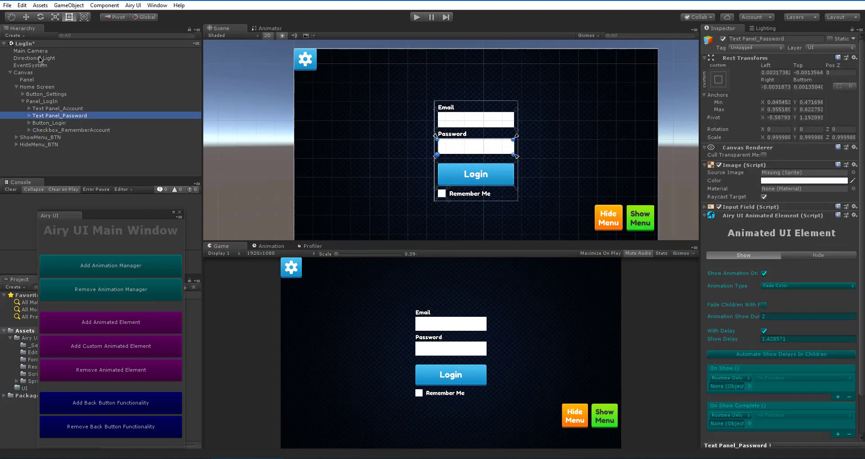
{"action": "left_click_drag", "start_coordinate": [36, 58], "coordinate": [748, 409]}
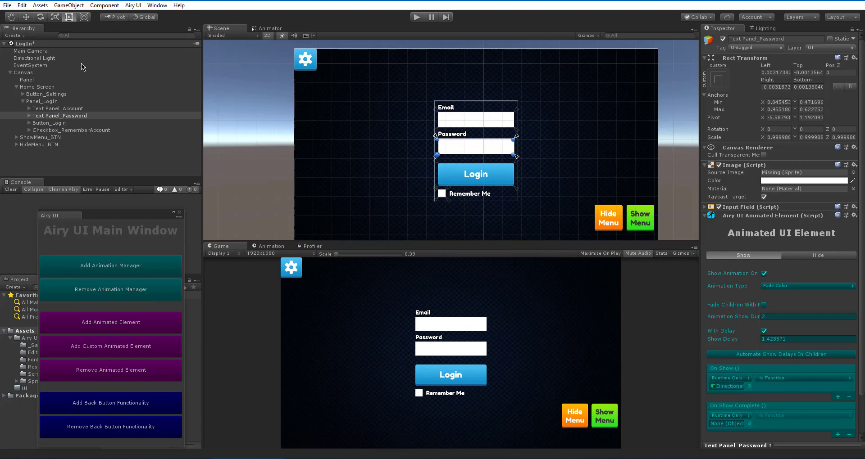
Step: Assign Directional Light as Text Panel_Password's On Show Complete target and set On Show to call GameObject.SetActive with the value unchecked
{"action": "left_click_drag", "start_coordinate": [74, 60], "coordinate": [737, 424]}
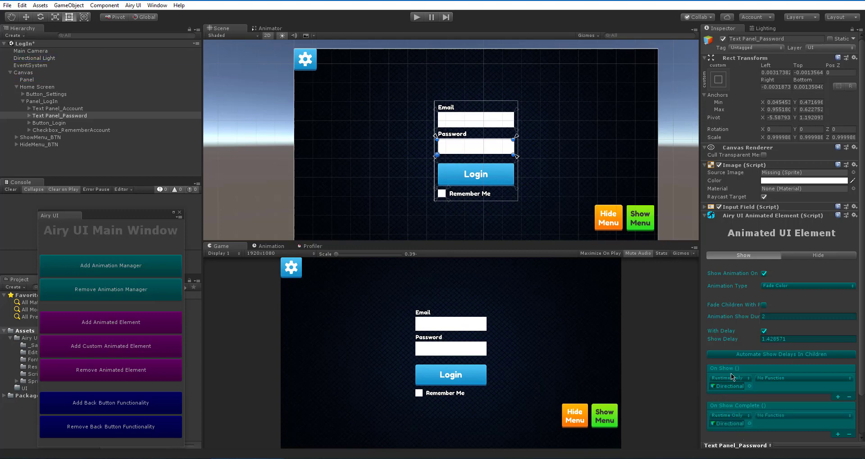
{"action": "left_click", "coordinate": [768, 380]}
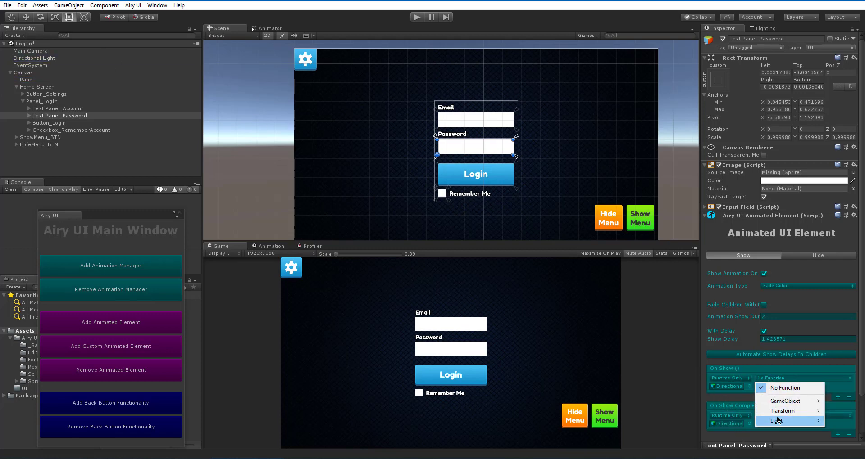
{"action": "mouse_move", "coordinate": [785, 401]}
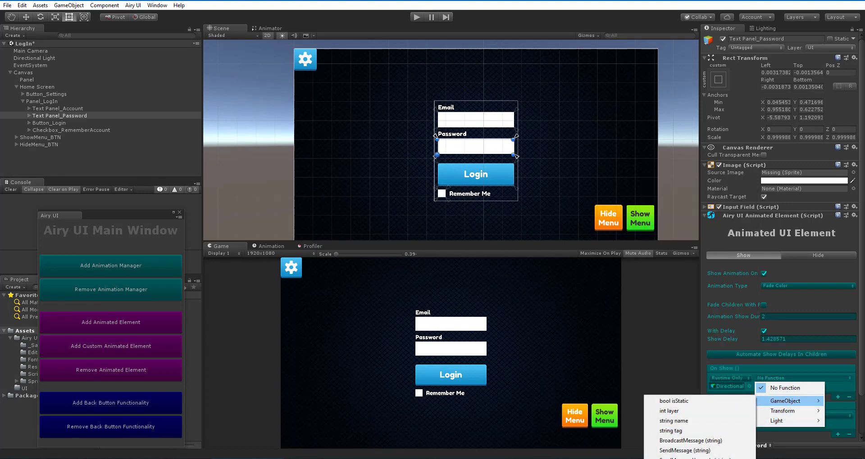
{"action": "left_click", "coordinate": [682, 458]}
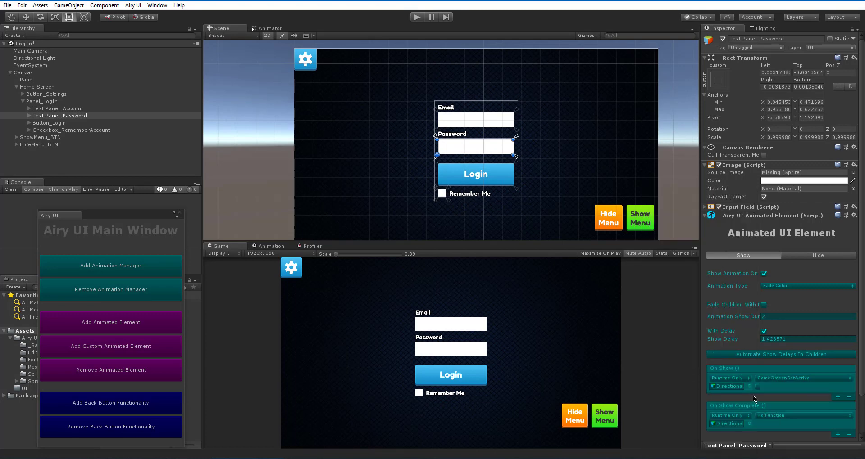
Step: Set Text Panel_Password's On Show Complete event to call GameObject.SetActive on Directional Light with the value checked
{"action": "left_click", "coordinate": [785, 417]}
{"action": "mouse_move", "coordinate": [777, 394]}
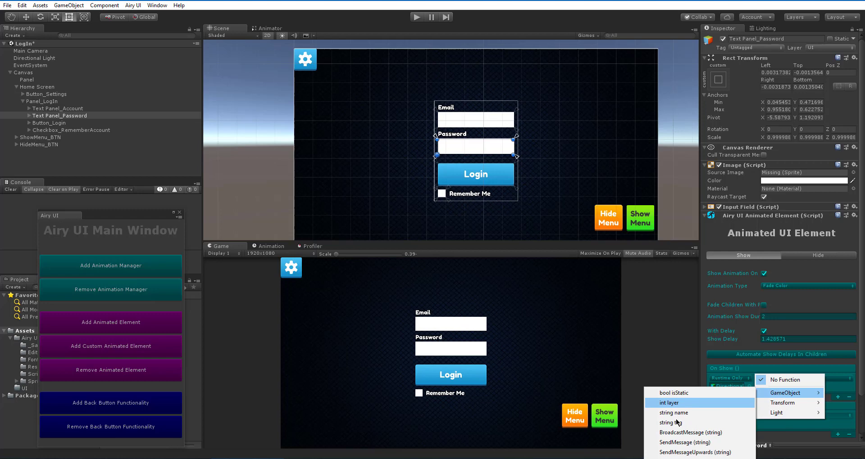
{"action": "left_click", "coordinate": [682, 458]}
{"action": "left_click", "coordinate": [758, 424]}
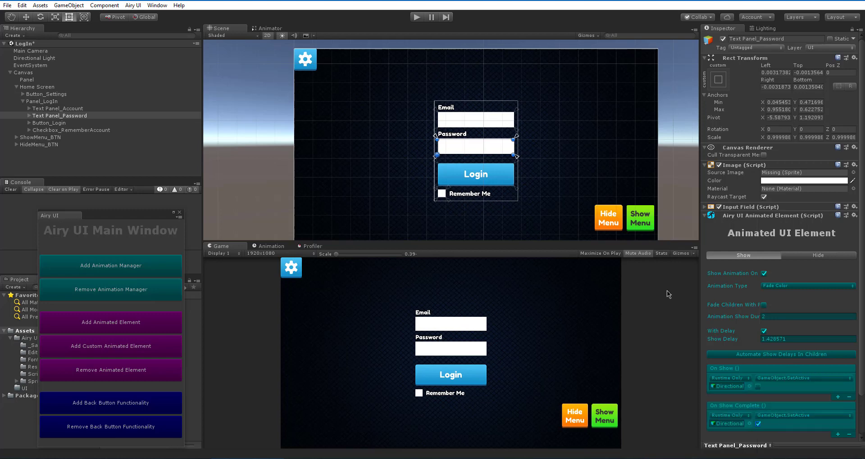
Step: Preview in Play mode how Text Panel_Password's show events toggle Directional Light, and select EventSystem in the scene hierarchy
{"action": "scroll", "coordinate": [455, 121], "scroll_direction": "down", "scroll_amount": 2}
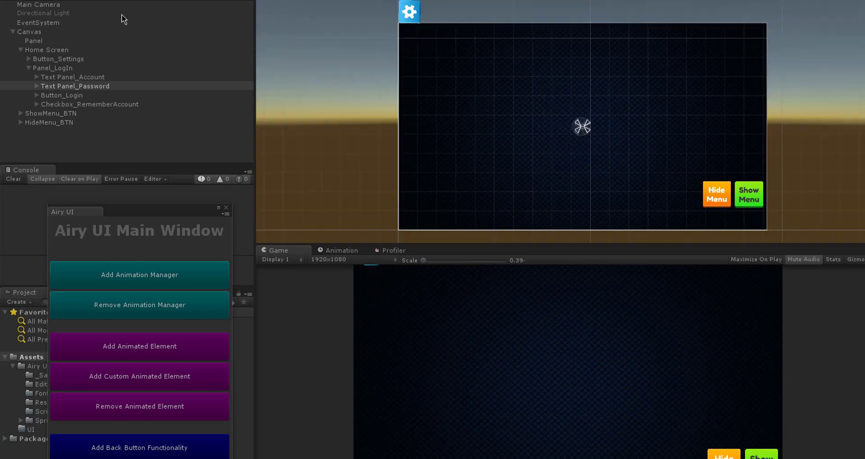
{"action": "left_click", "coordinate": [121, 14]}
{"action": "left_click", "coordinate": [130, 23]}
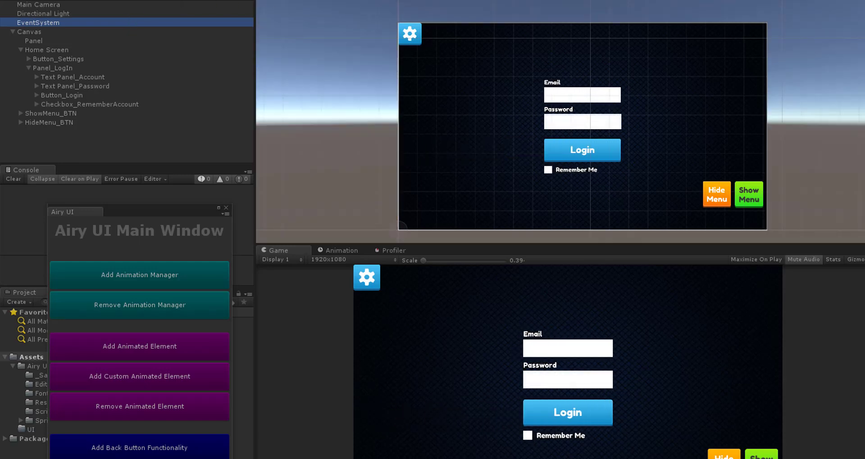
{"action": "key", "text": "ctrl+p"}
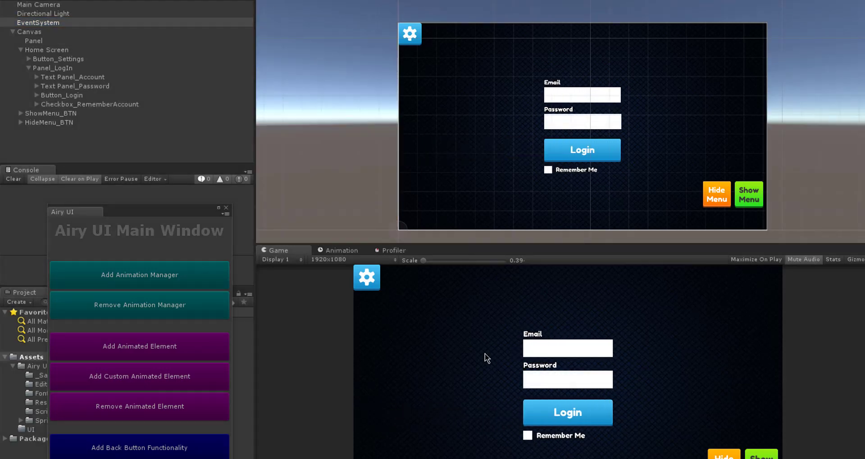